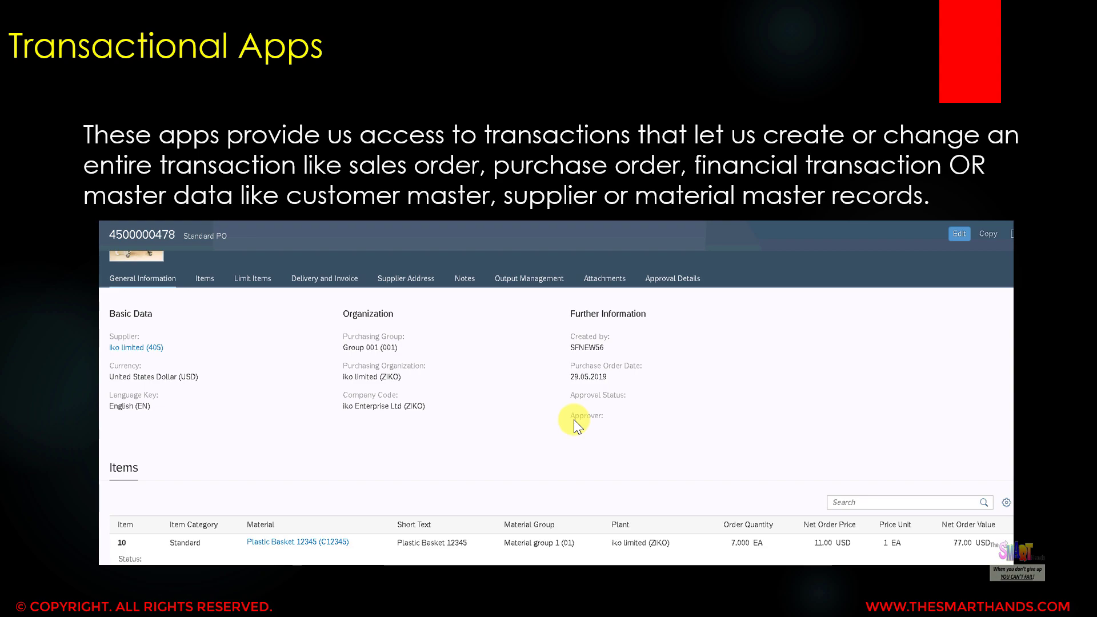
# End the slide show, switch to the remote SAP Fiori session and open Manage Purchase Orders from the Purchase Order Processing group
pyautogui.press('Escape')
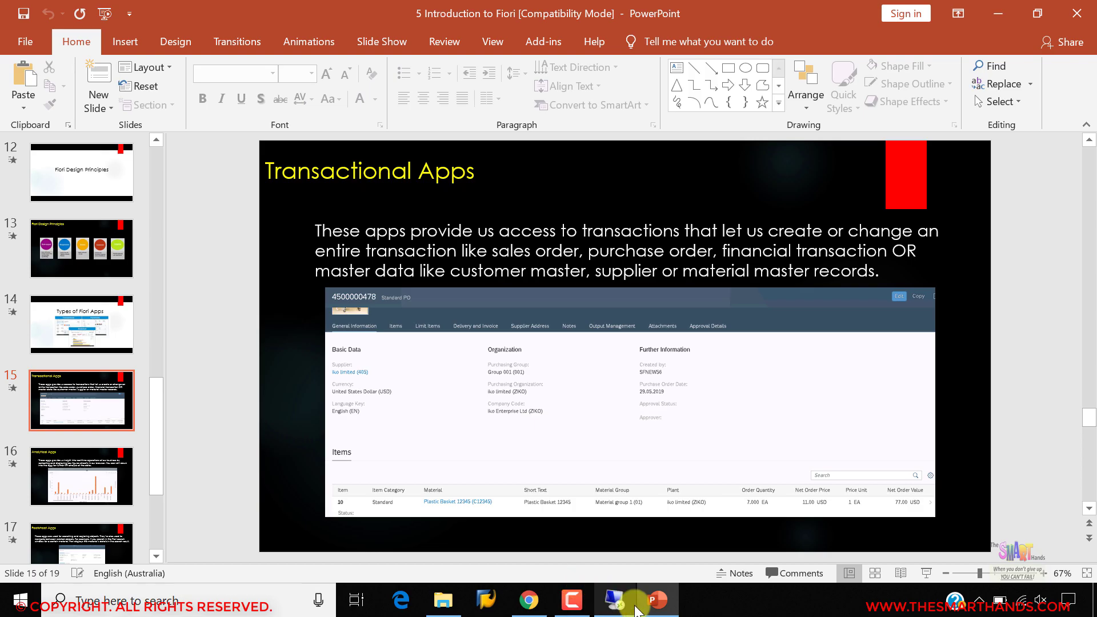
pyautogui.click(615, 600)
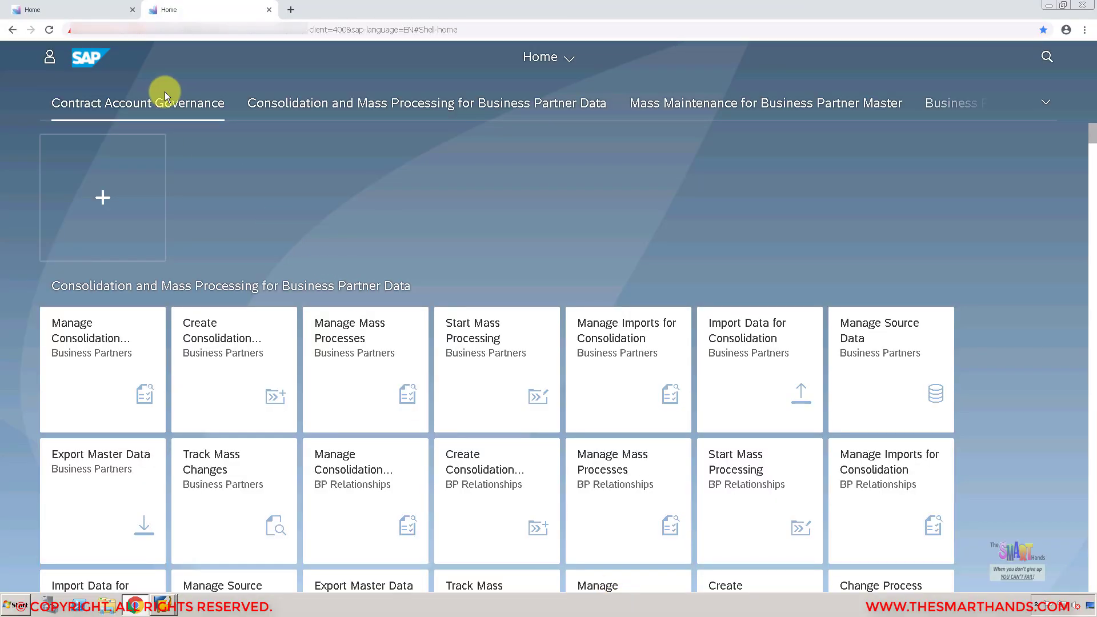
pyautogui.click(1051, 104)
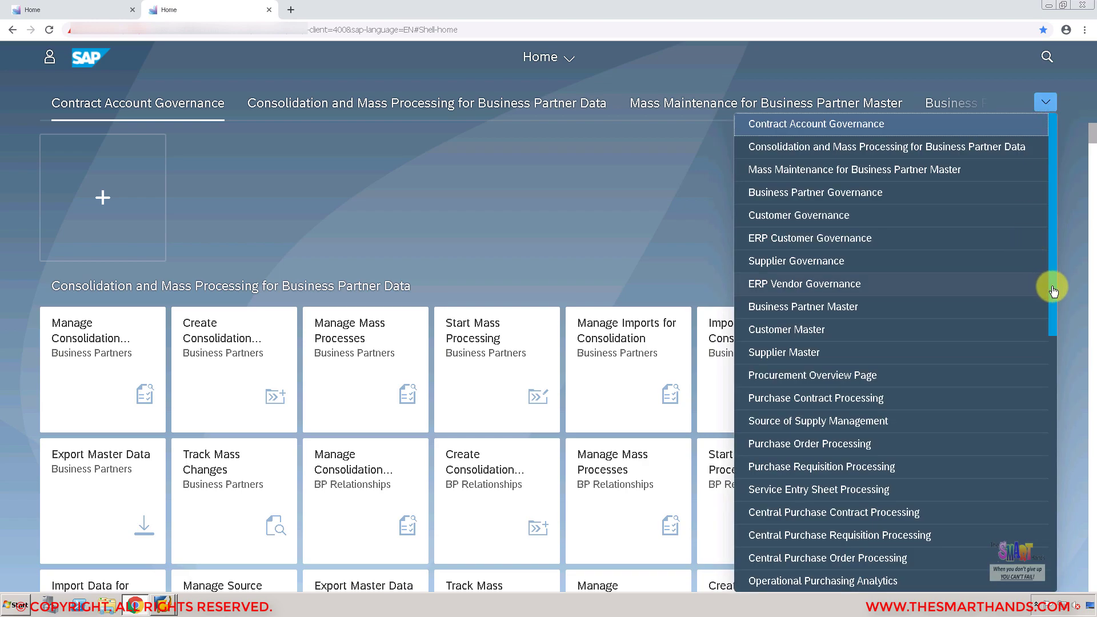
pyautogui.scroll(-2, 1051, 340)
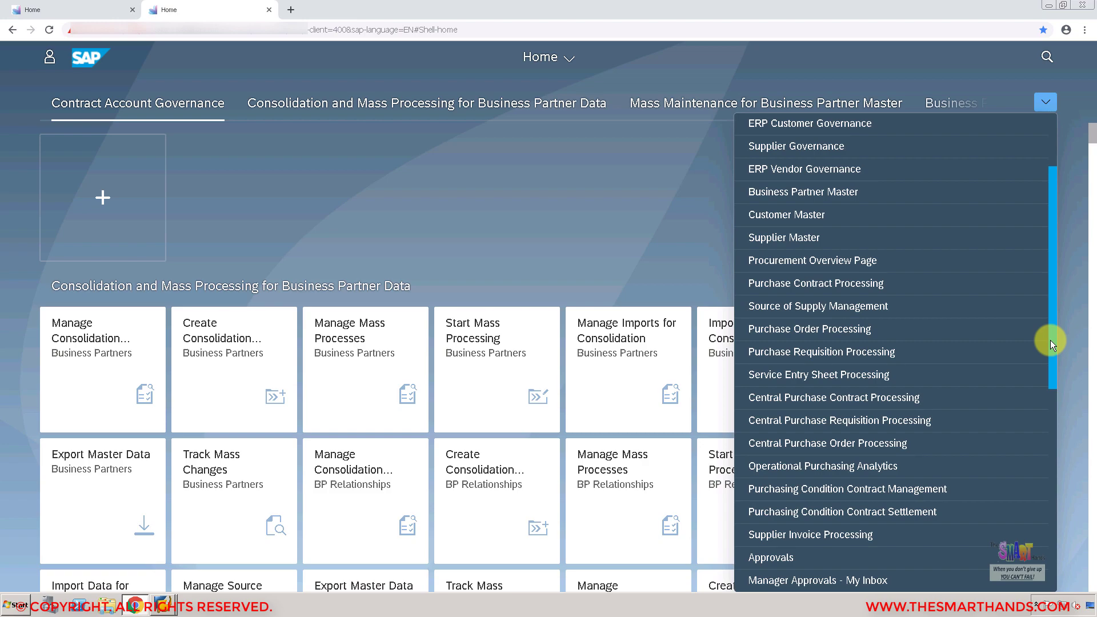
pyautogui.scroll(-1, 1048, 349)
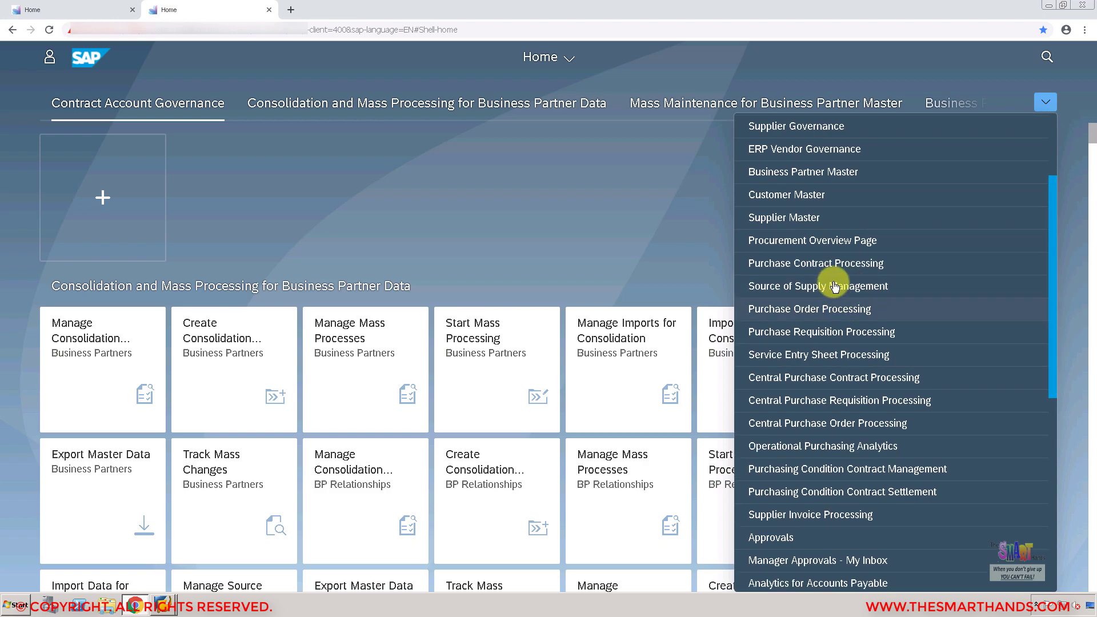
pyautogui.click(816, 312)
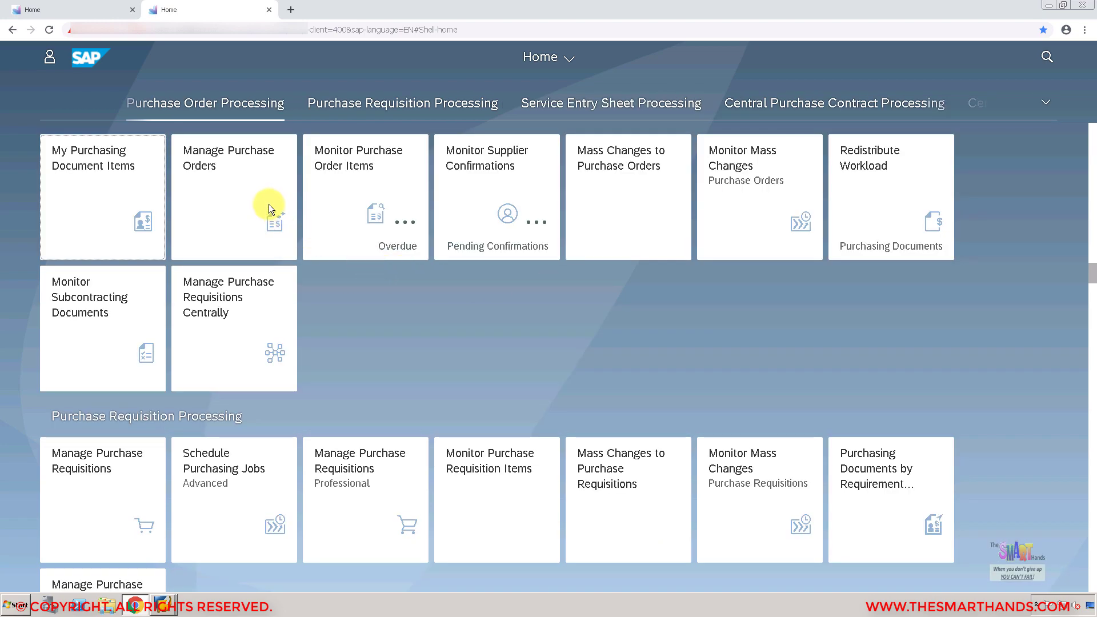
pyautogui.click(253, 203)
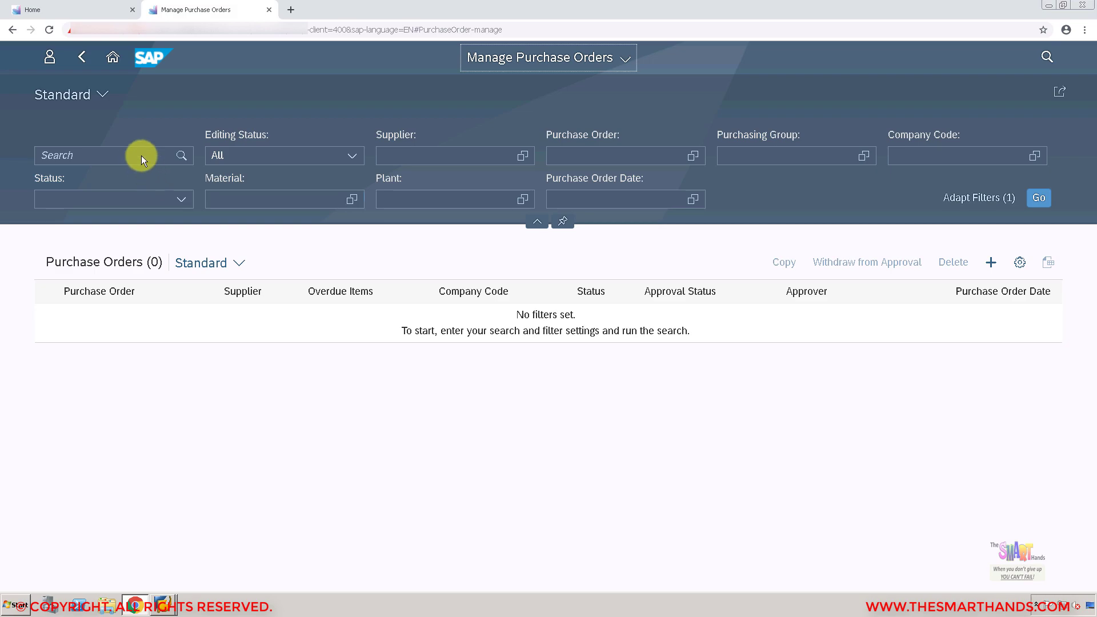
# Search the purchase orders for "iko"
pyautogui.click(141, 156)
pyautogui.write('iko')
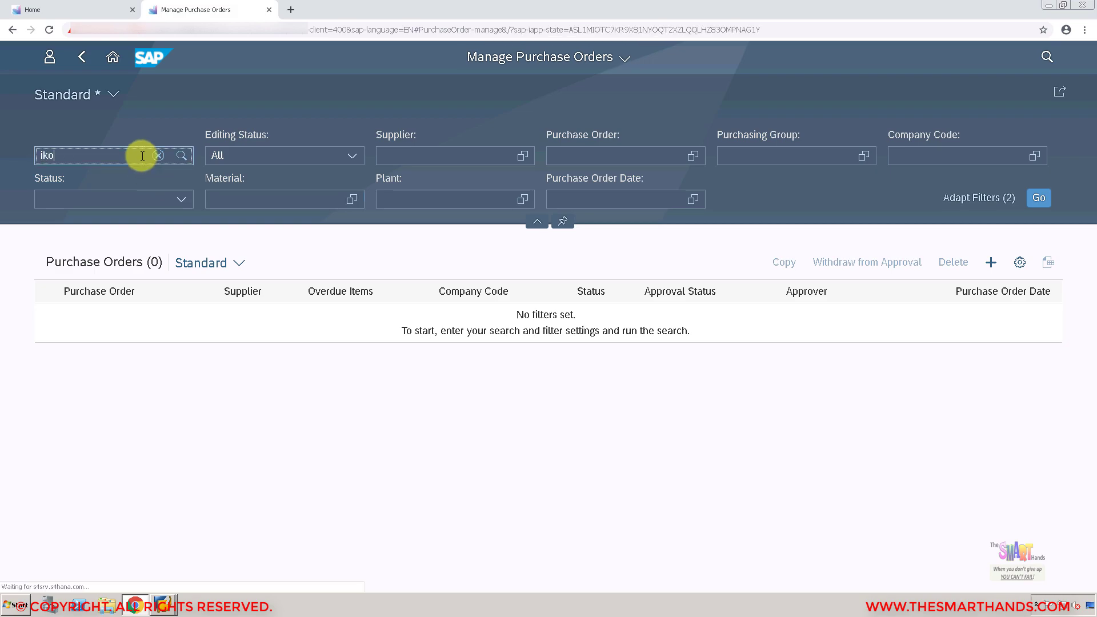
pyautogui.press('Return')
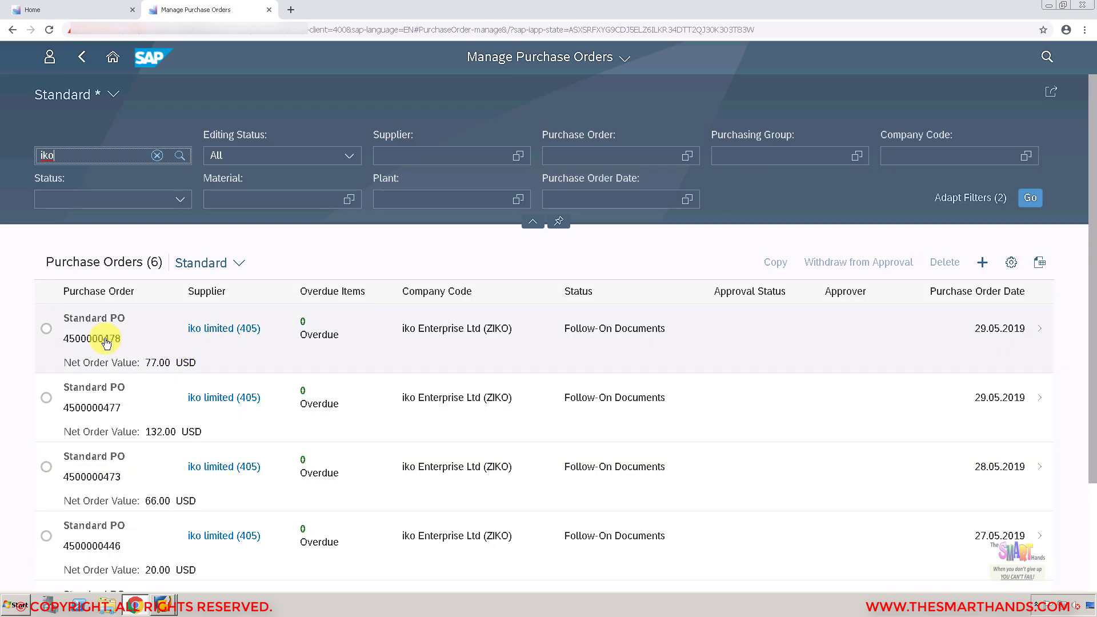
# Open the first listed iko limited purchase order and go to the product page of its item Plastic Basket 12345
pyautogui.click(106, 342)
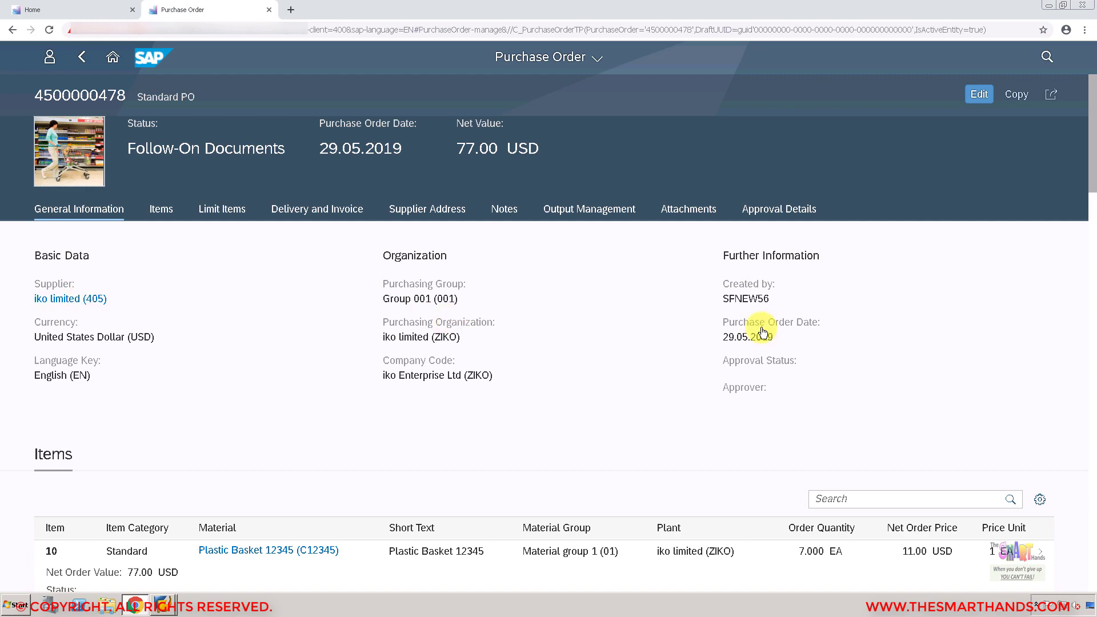
pyautogui.click(284, 551)
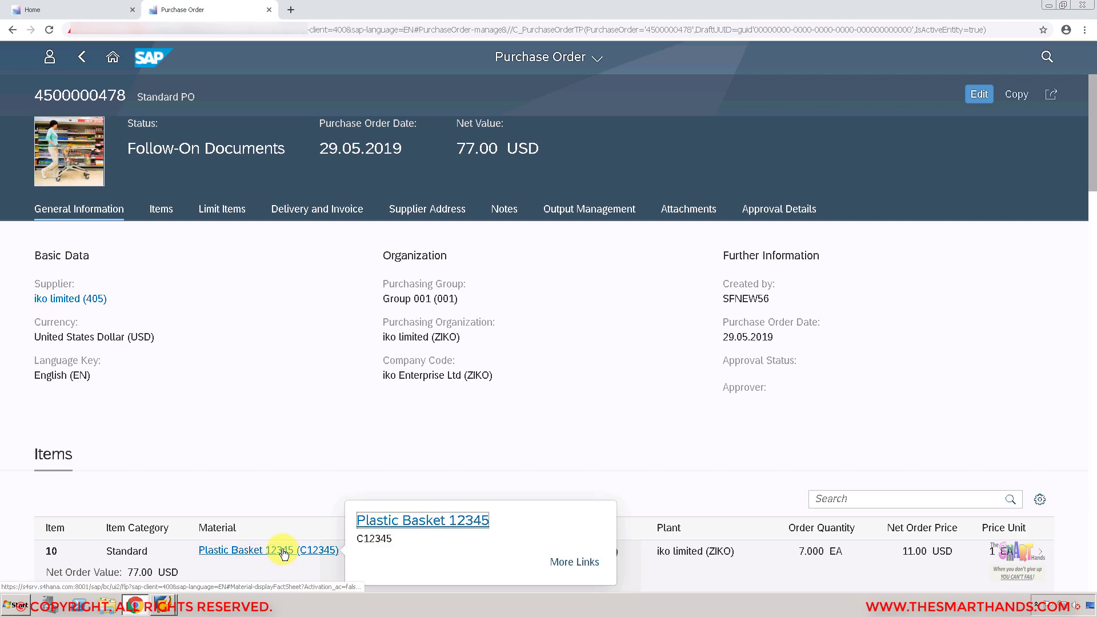
pyautogui.click(412, 521)
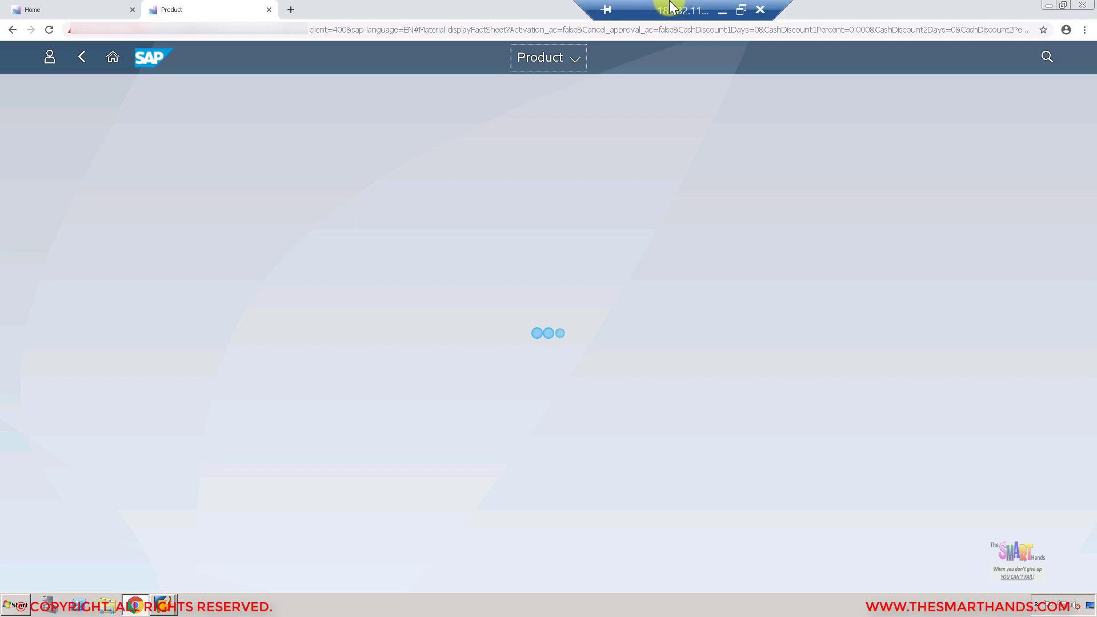
# Minimize the remote session, restart the PowerPoint slide show from the current slide and advance to the Analytical Apps slide
pyautogui.click(723, 11)
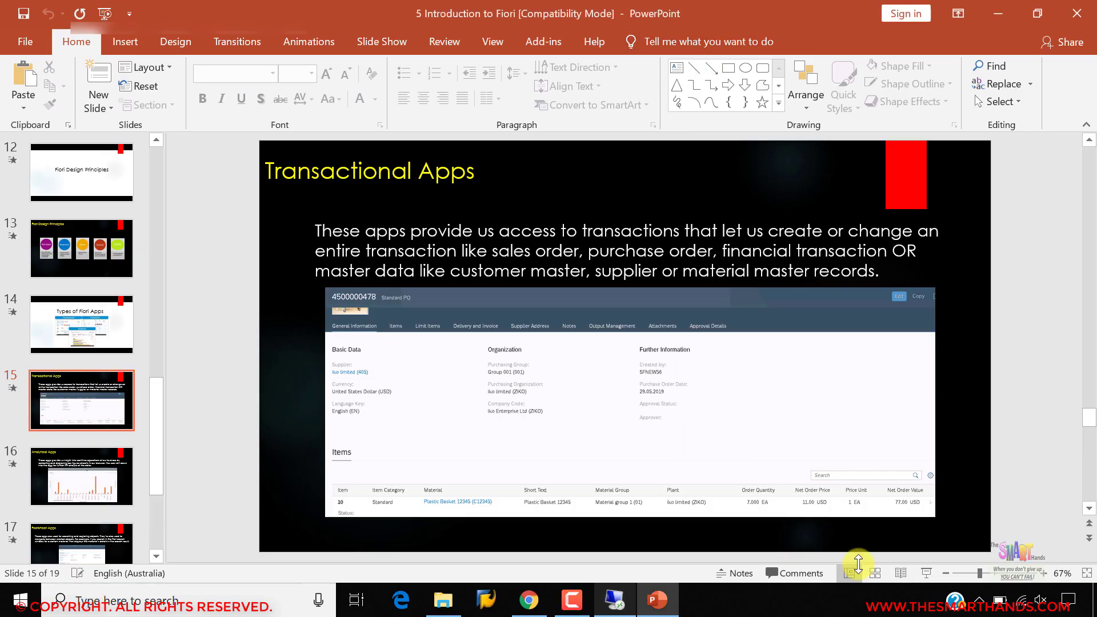
pyautogui.click(924, 569)
pyautogui.click(924, 569)
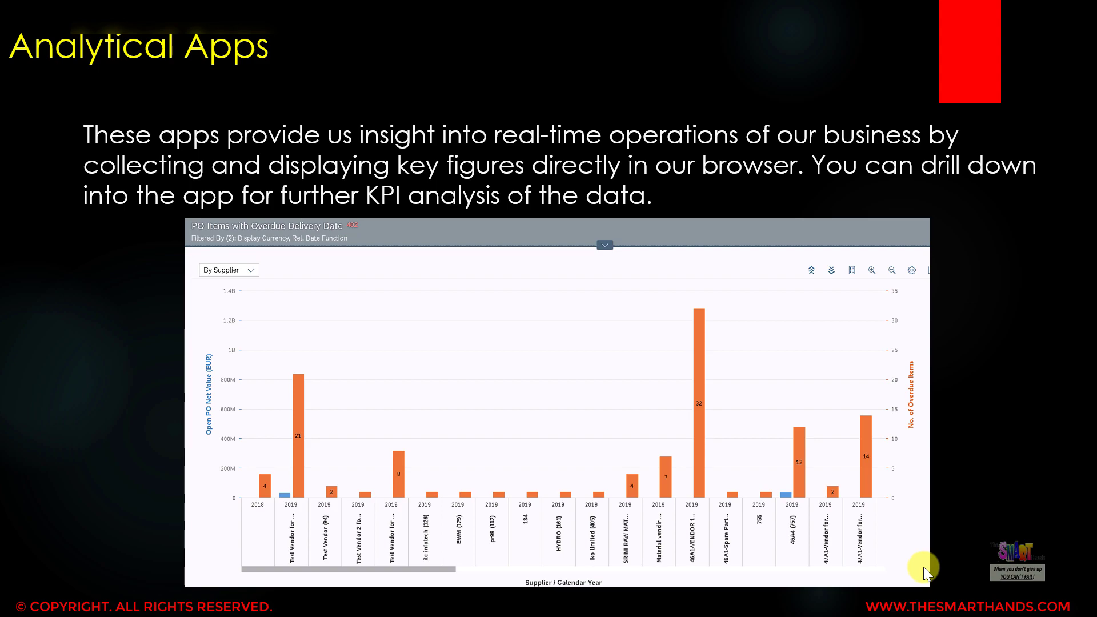
# End the slide show, switch back to the remote SAP Fiori session and return to its home page
pyautogui.press('Escape')
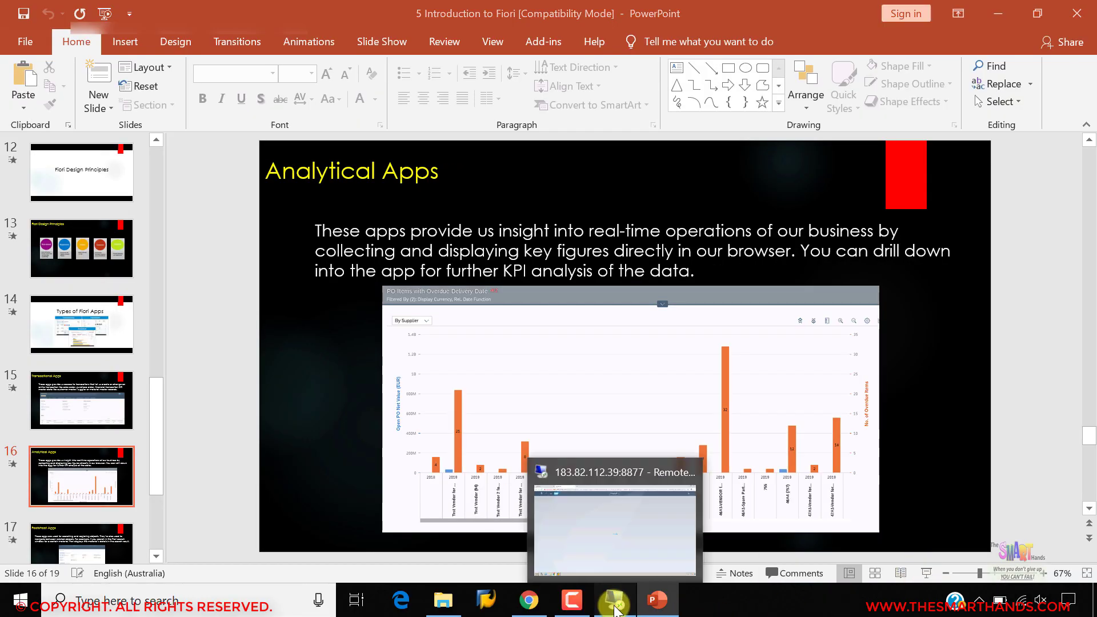
pyautogui.click(615, 605)
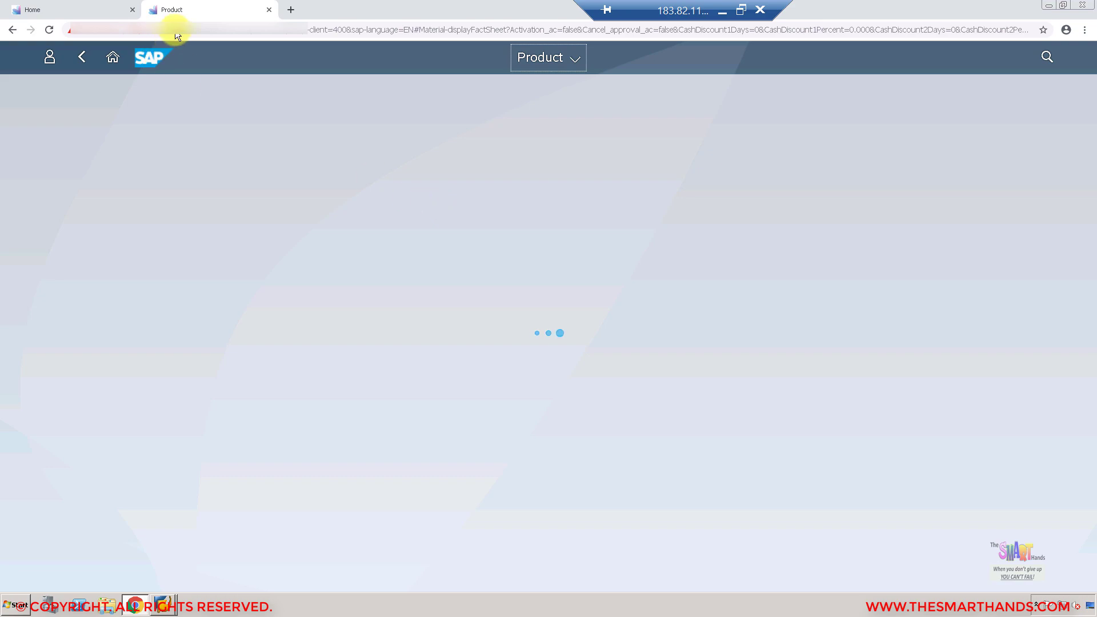
pyautogui.click(111, 57)
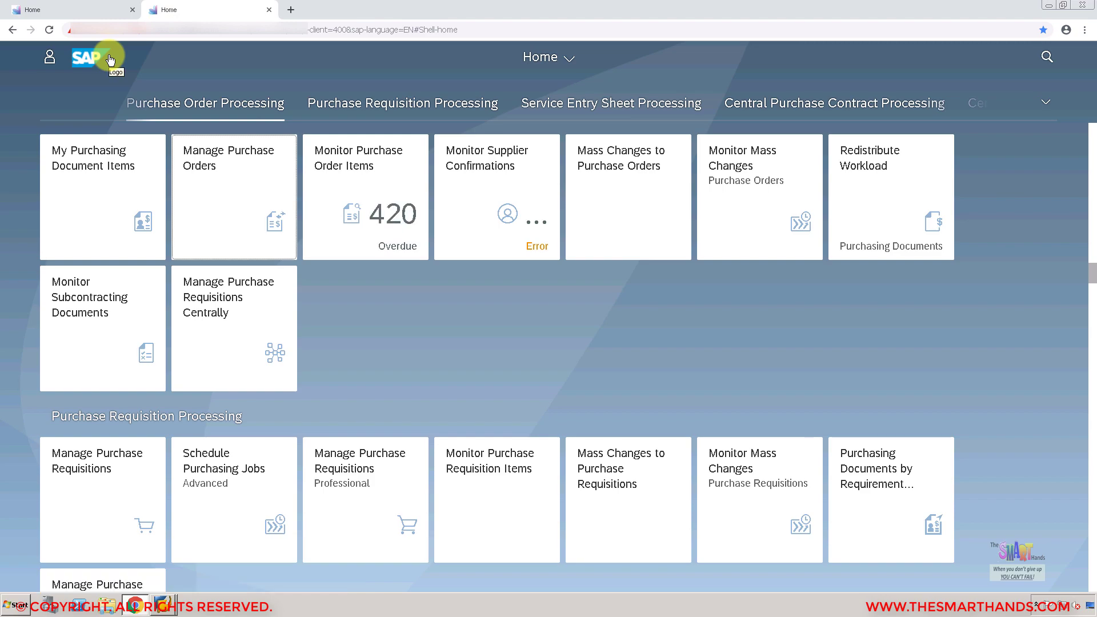
# Go to the Purchasing Analytics group and open the Overdue Purchase Order Items app
pyautogui.click(1048, 104)
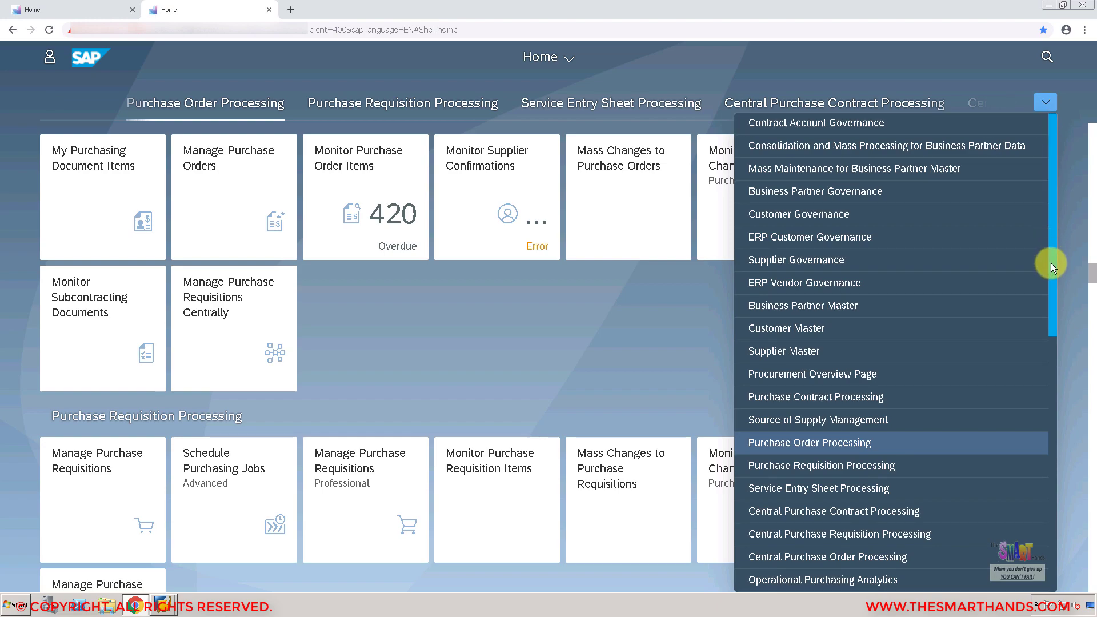
pyautogui.scroll(-5, 1051, 263)
pyautogui.scroll(-4, 1050, 387)
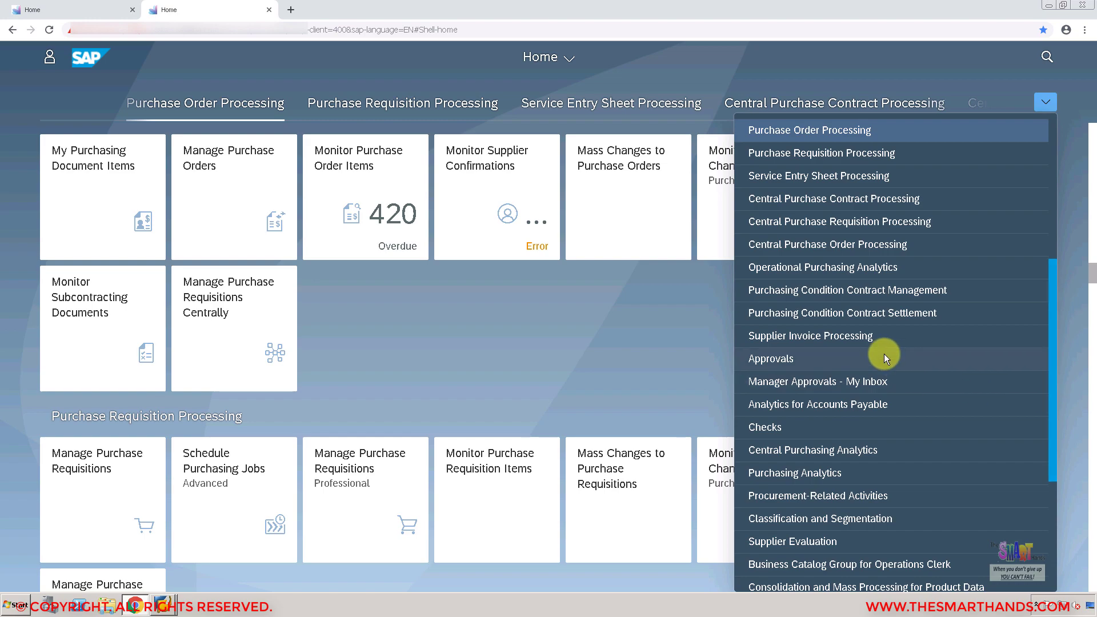
pyautogui.click(835, 474)
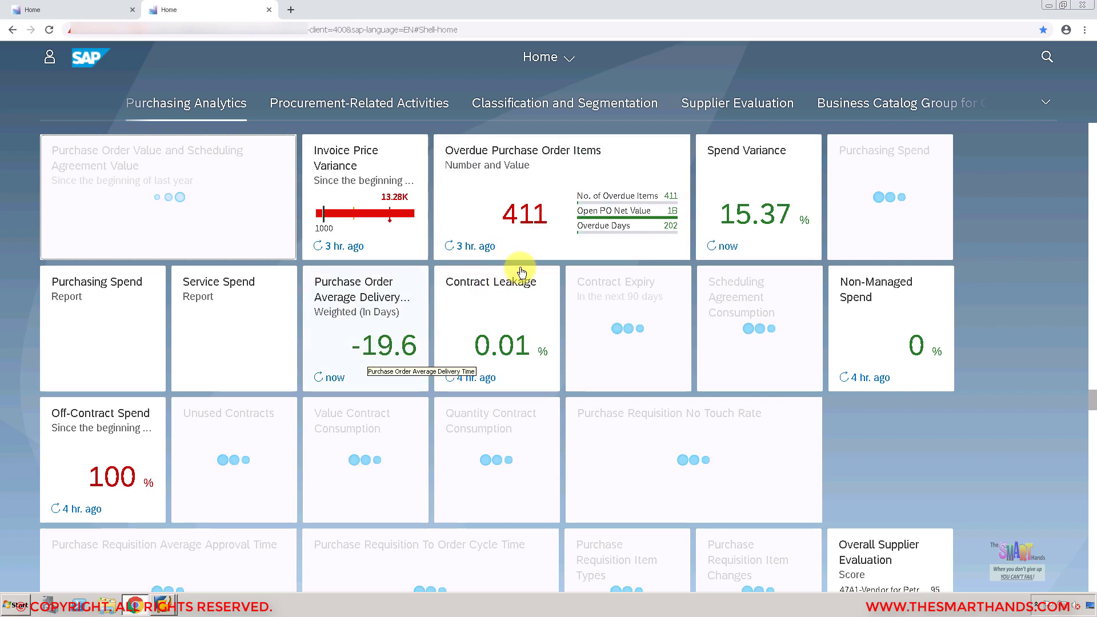
pyautogui.click(529, 213)
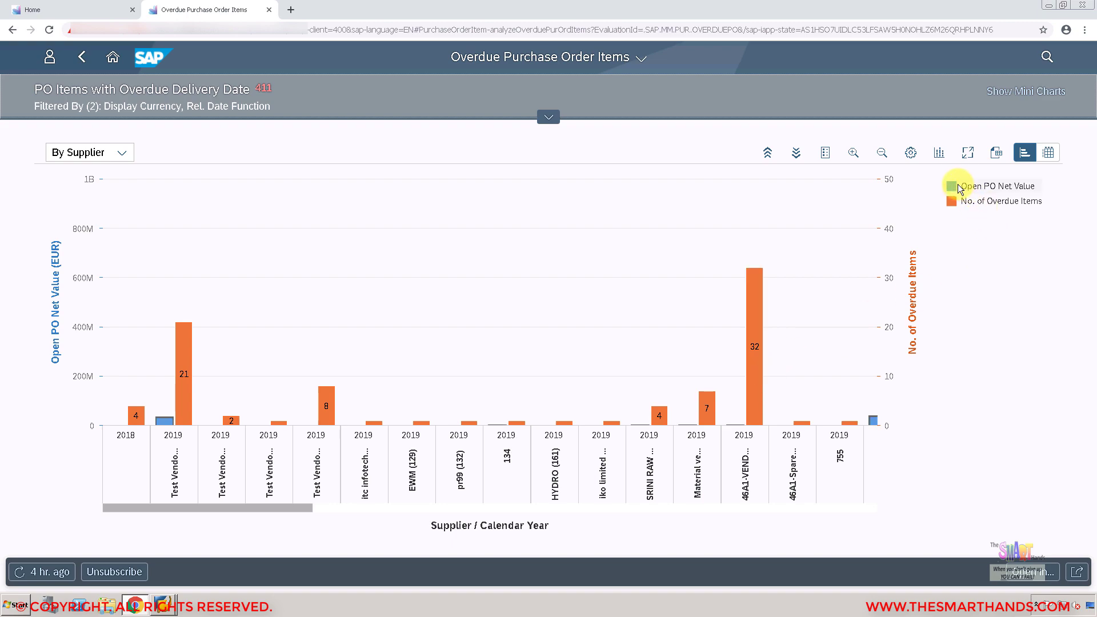
# Drill down by plant into the 2019 overdue items of 46A1-VENDOR for Spare Parts, examine the chart and return to the supplier view
pyautogui.click(753, 325)
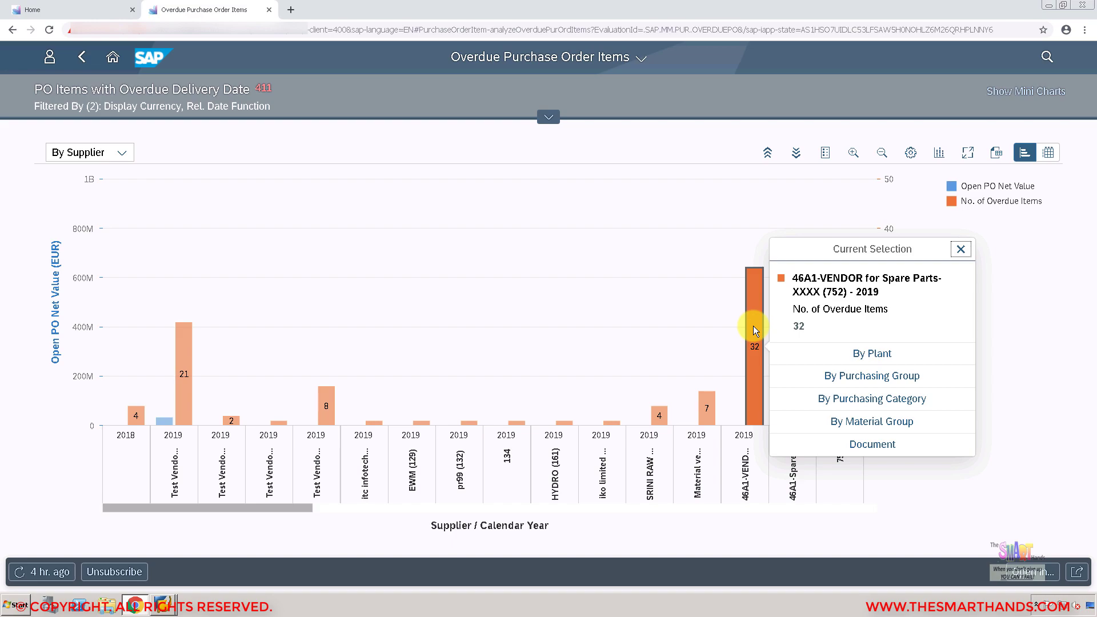
pyautogui.click(873, 353)
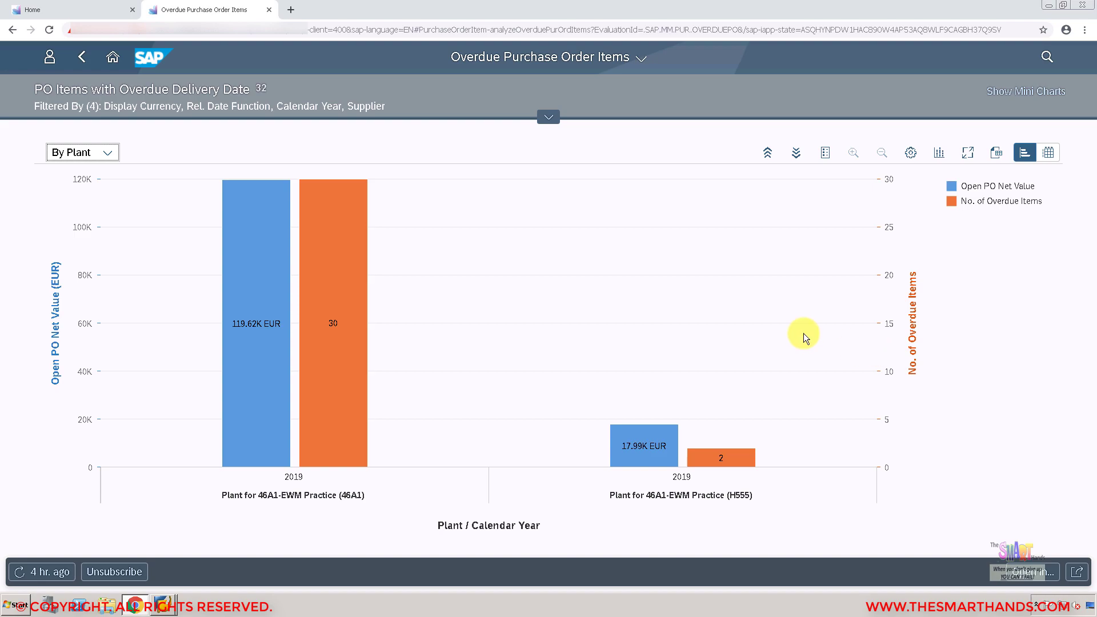
pyautogui.click(304, 235)
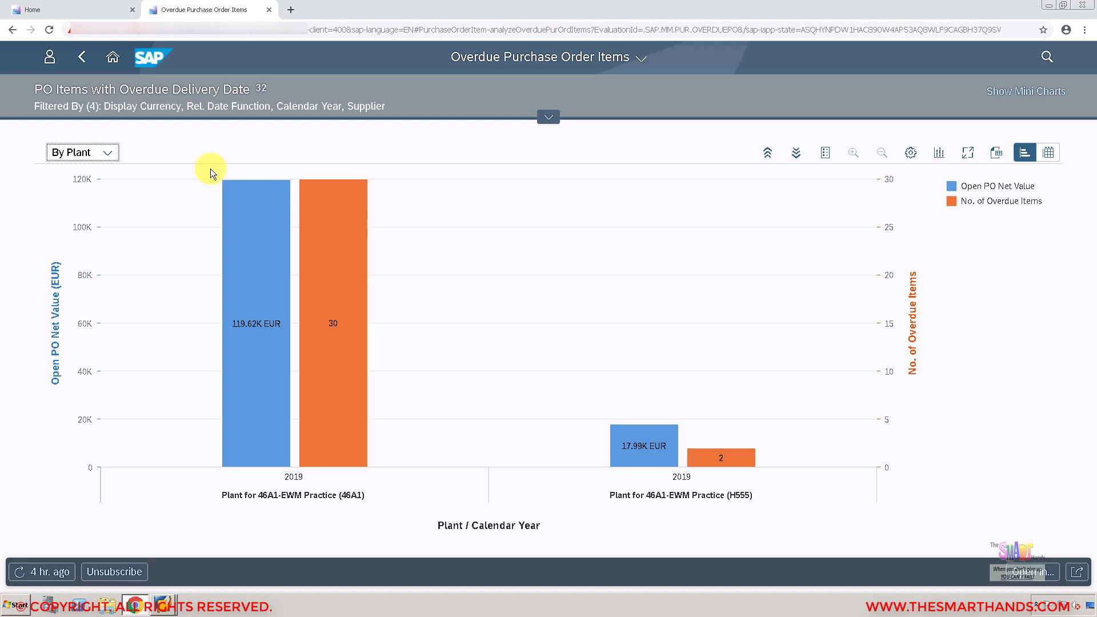
pyautogui.click(83, 59)
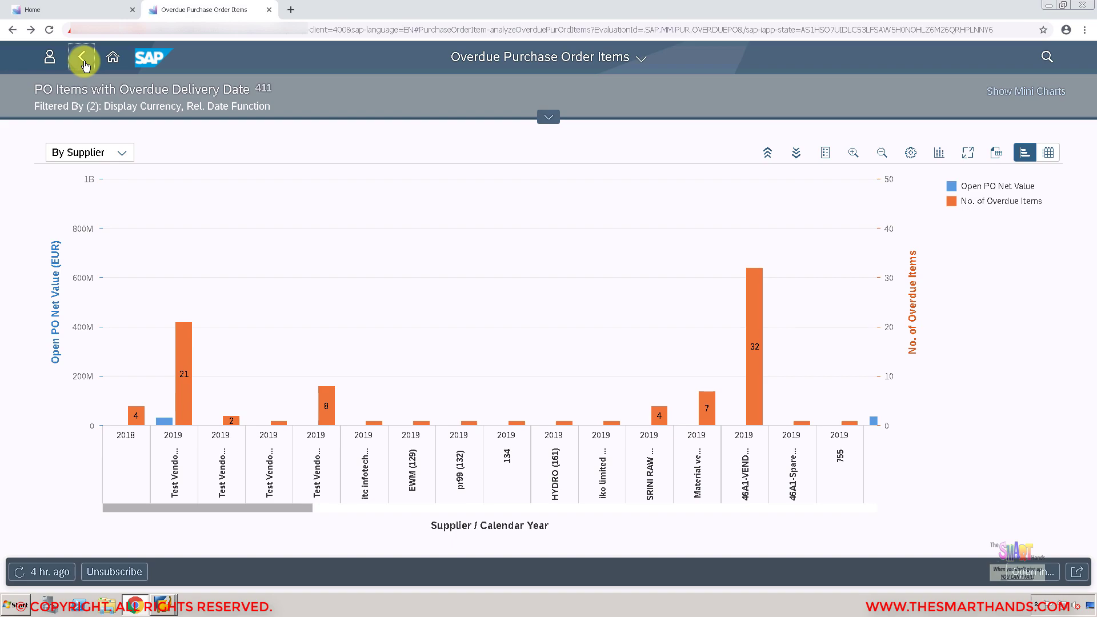
# View the overdue items by supplier as a table and switch back to the chart
pyautogui.click(982, 213)
pyautogui.click(982, 211)
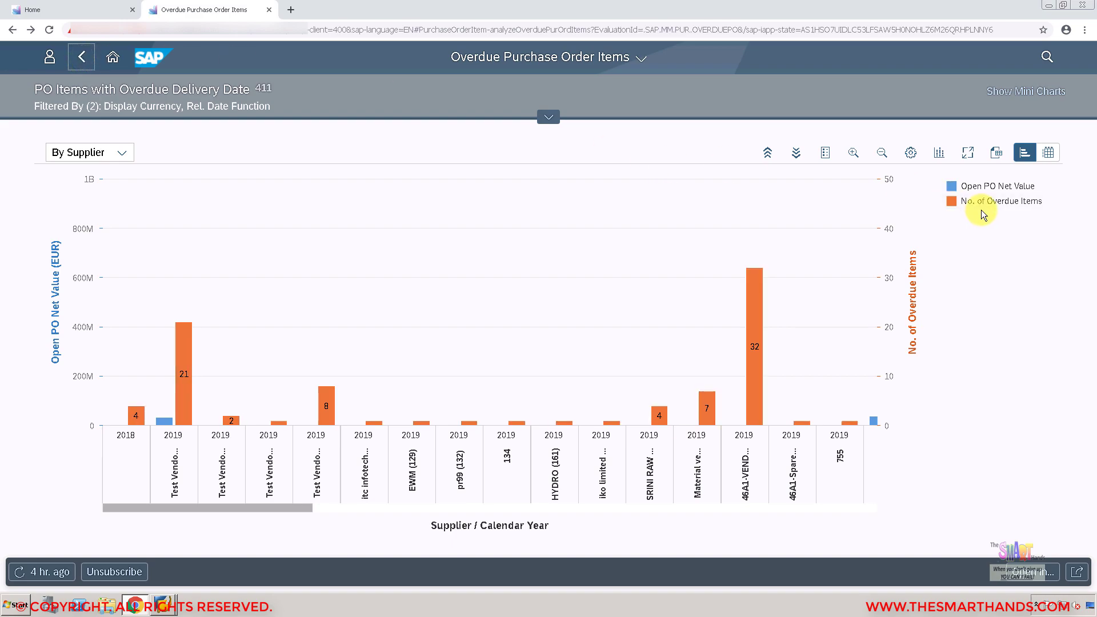
pyautogui.click(1051, 153)
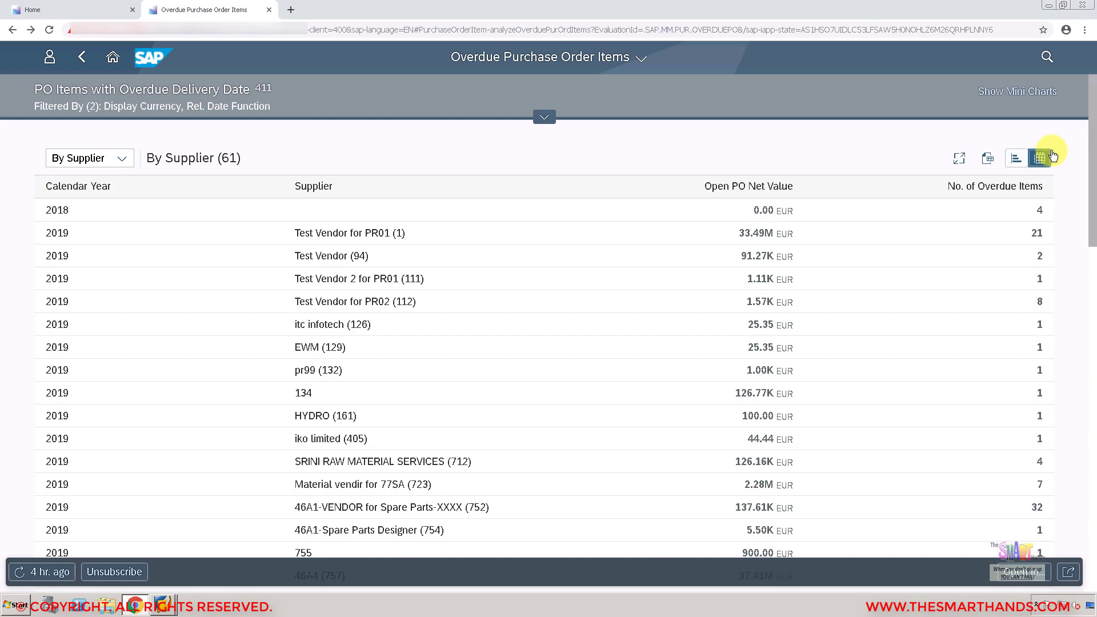
pyautogui.click(1020, 159)
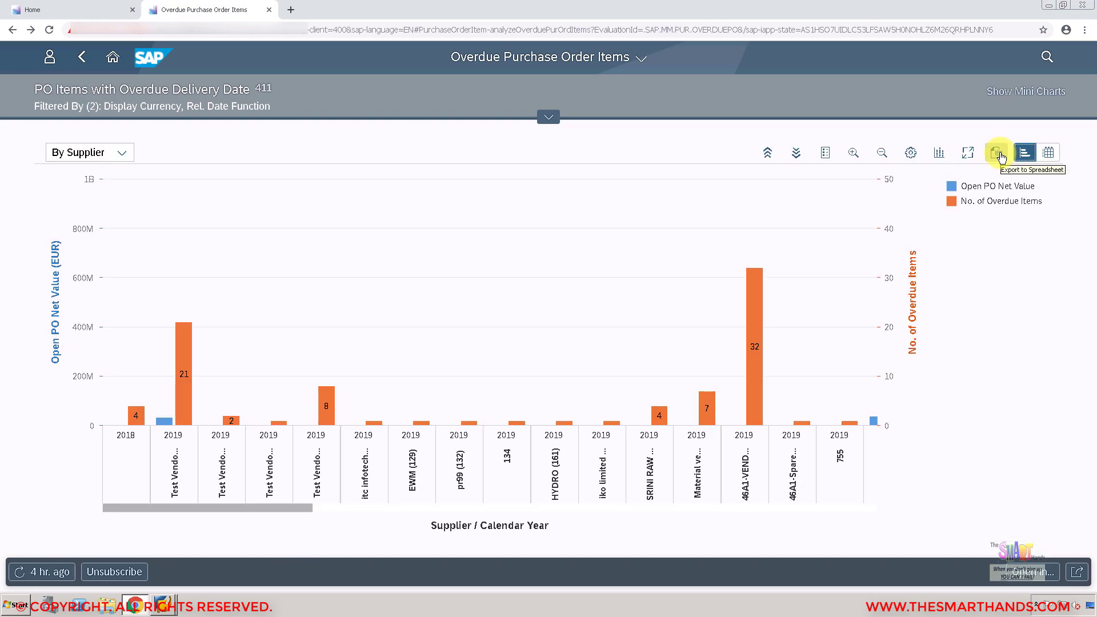
# Add the Calendar Month and Company Code dimensions to the overdue items chart through its view settings
pyautogui.click(912, 154)
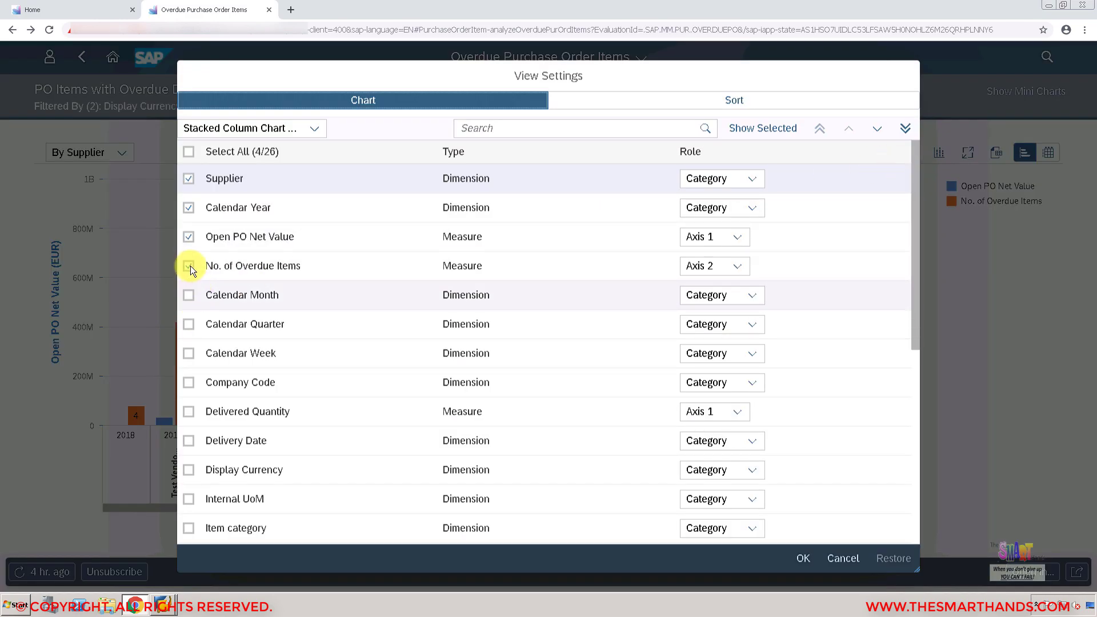
pyautogui.click(189, 298)
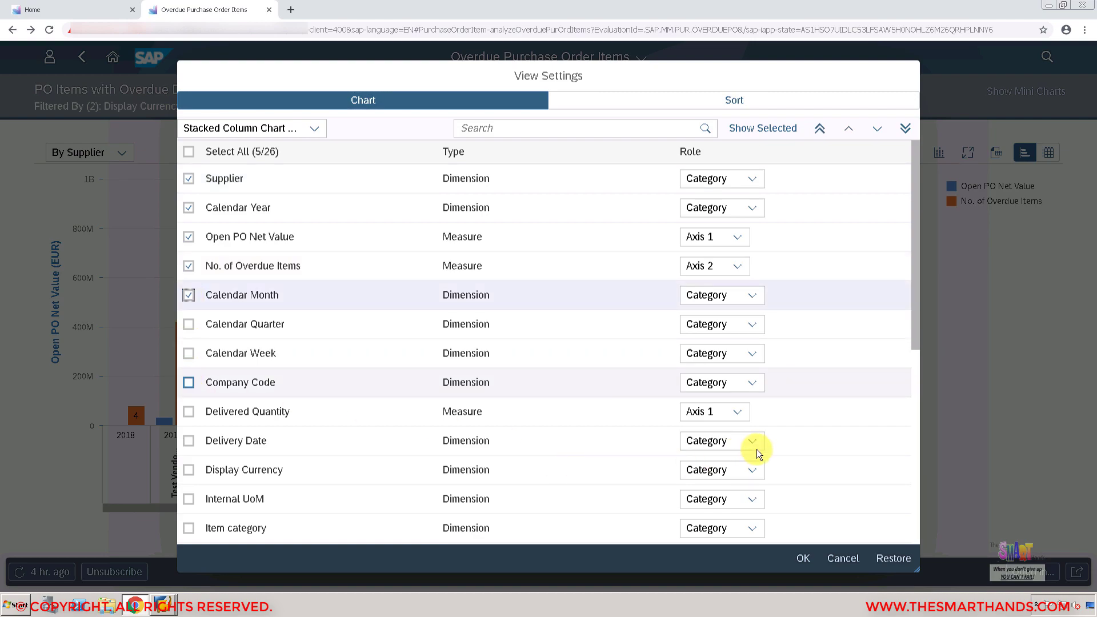
pyautogui.click(803, 559)
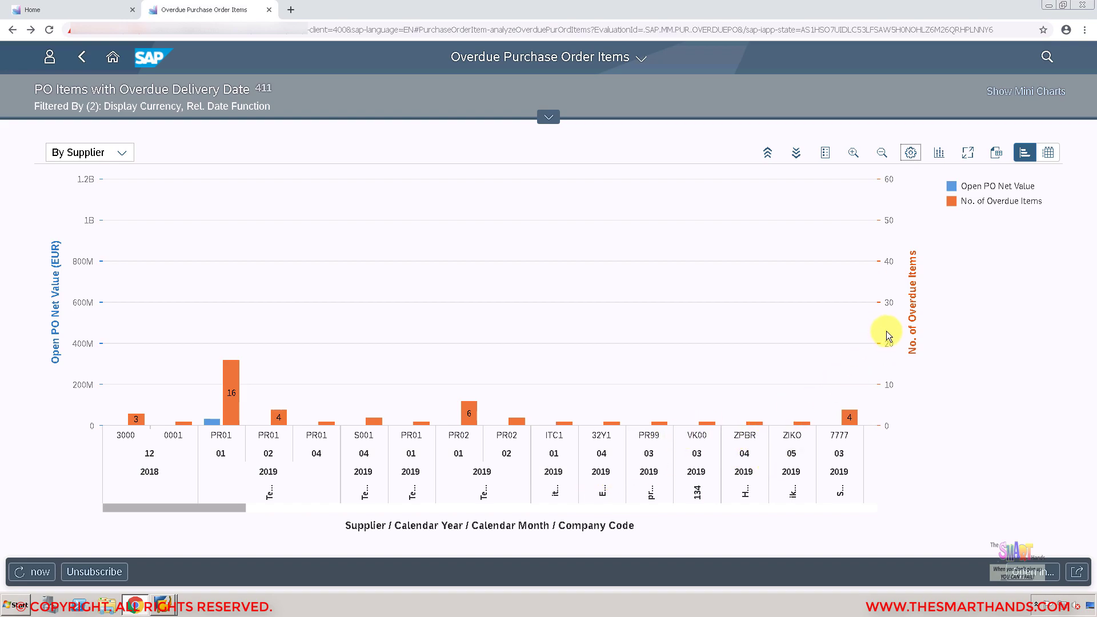
pyautogui.click(853, 153)
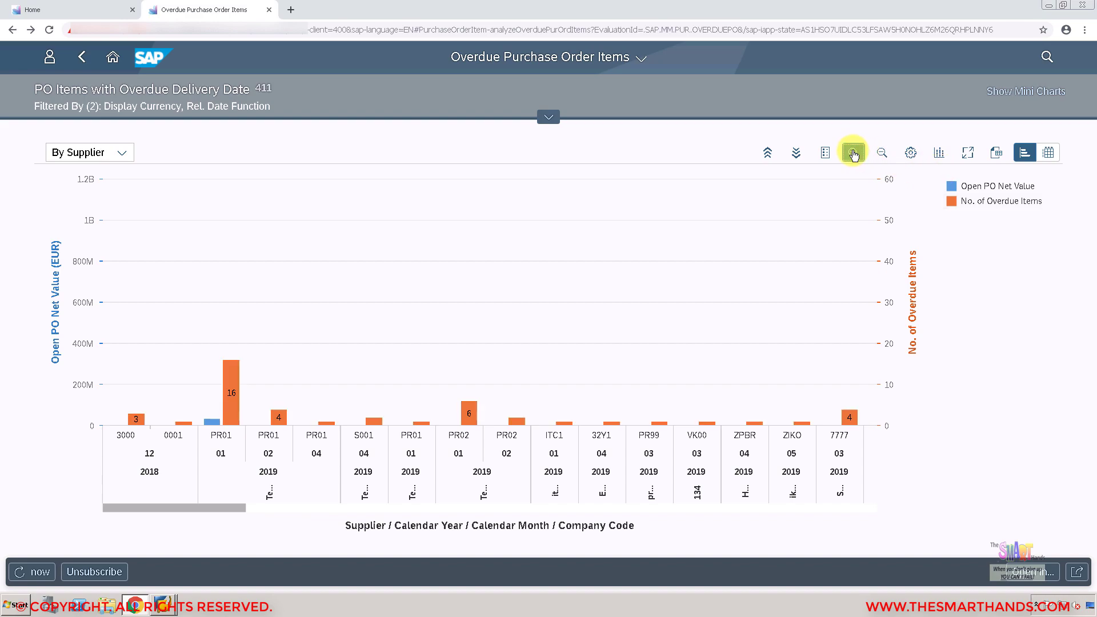
pyautogui.click(882, 153)
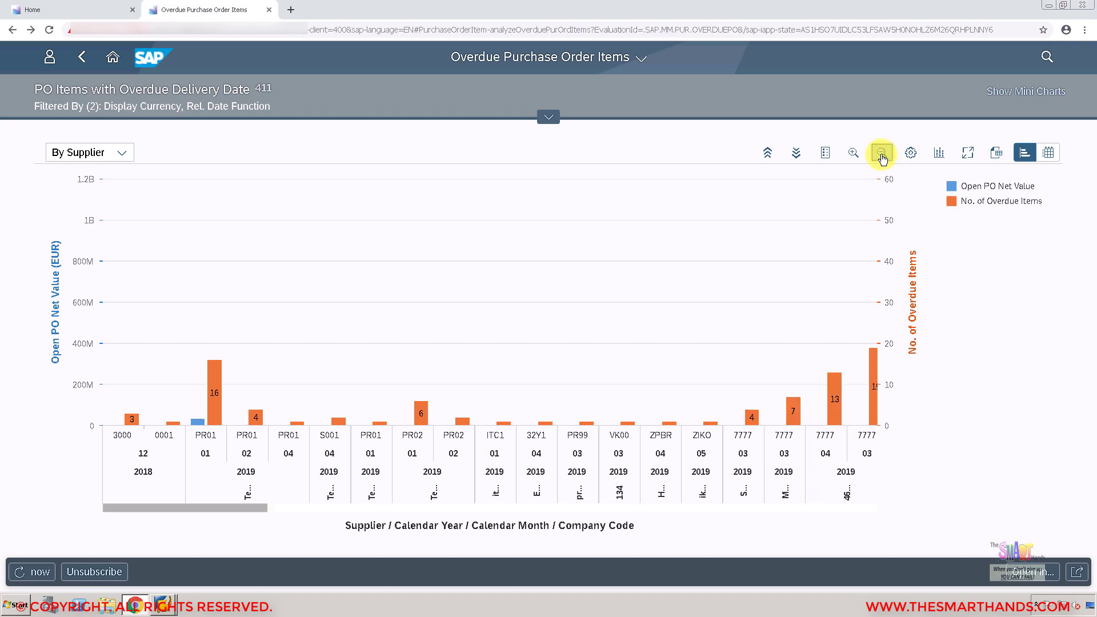
# Go back to the Purchasing Analytics group and open the Purchase Order Average Delivery Time app
pyautogui.click(83, 65)
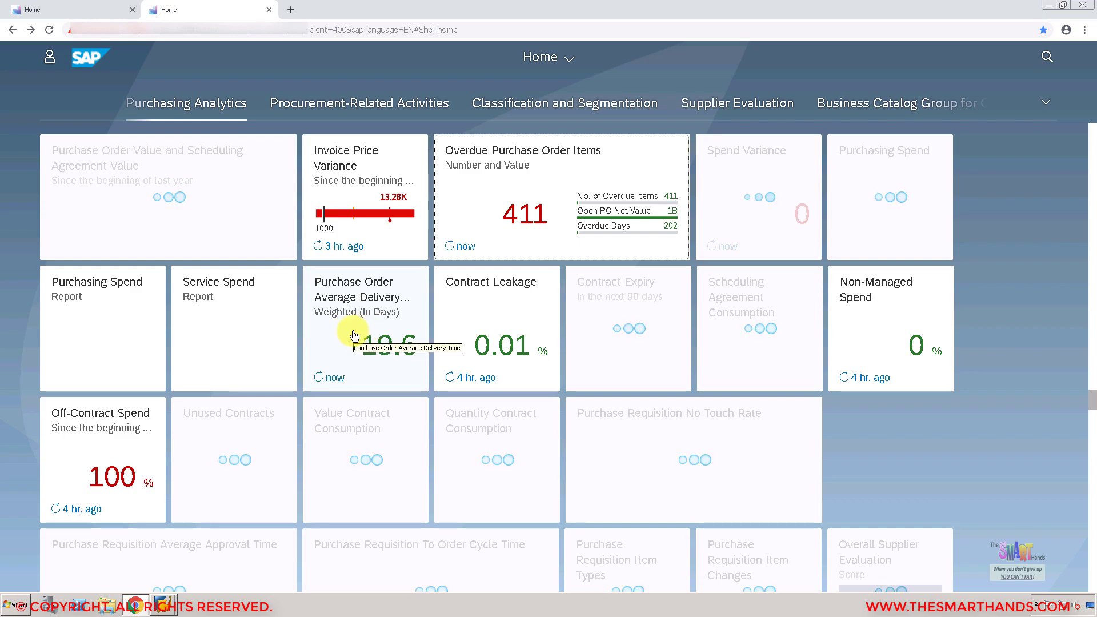
pyautogui.click(354, 336)
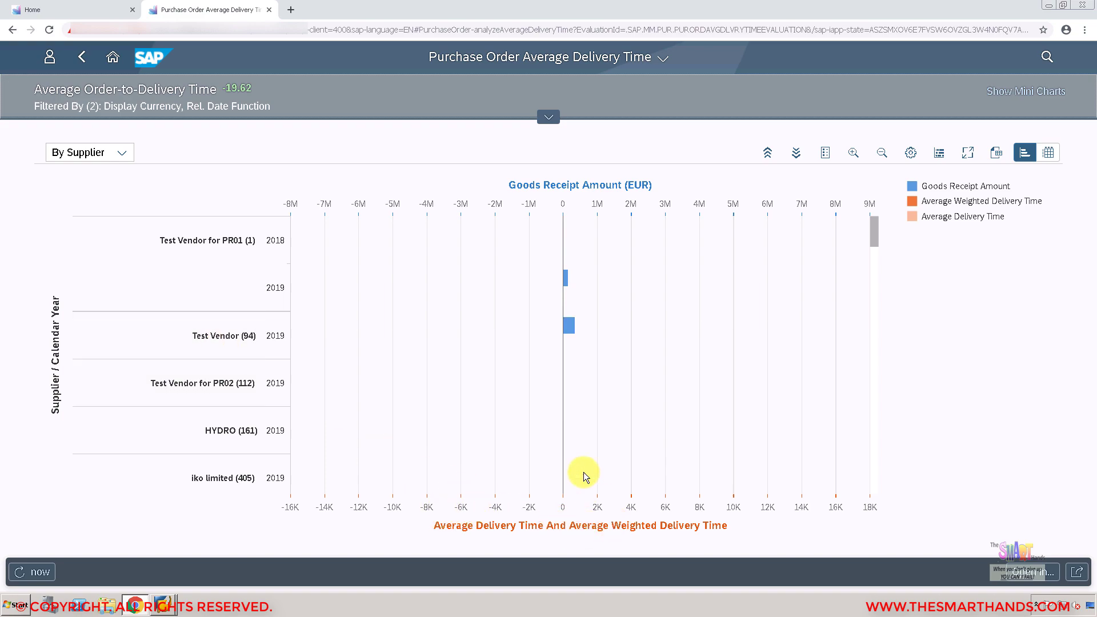
# Show the drill-down options for Test Vendor (94) in 2019, and switch to PowerPoint to present the Factsheet Apps slide
pyautogui.click(571, 326)
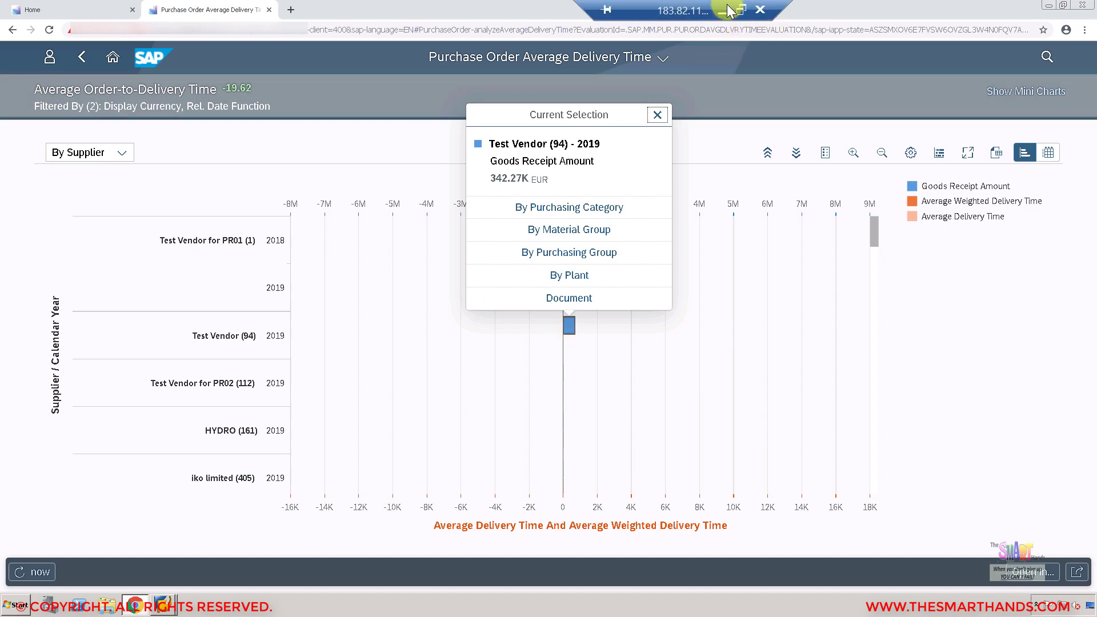
pyautogui.click(727, 8)
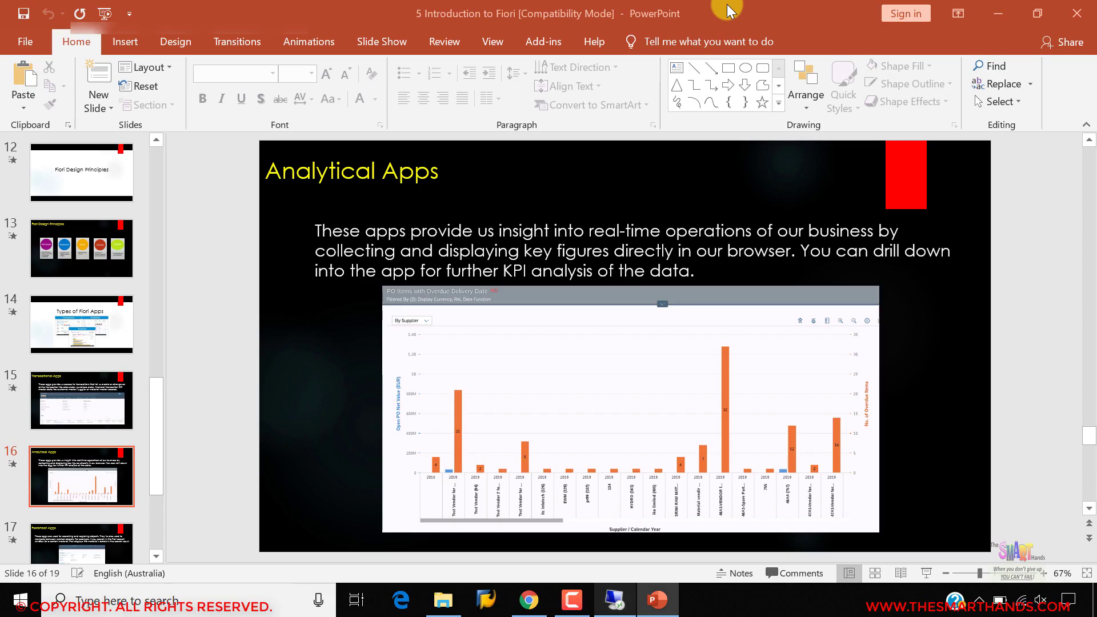
pyautogui.click(927, 575)
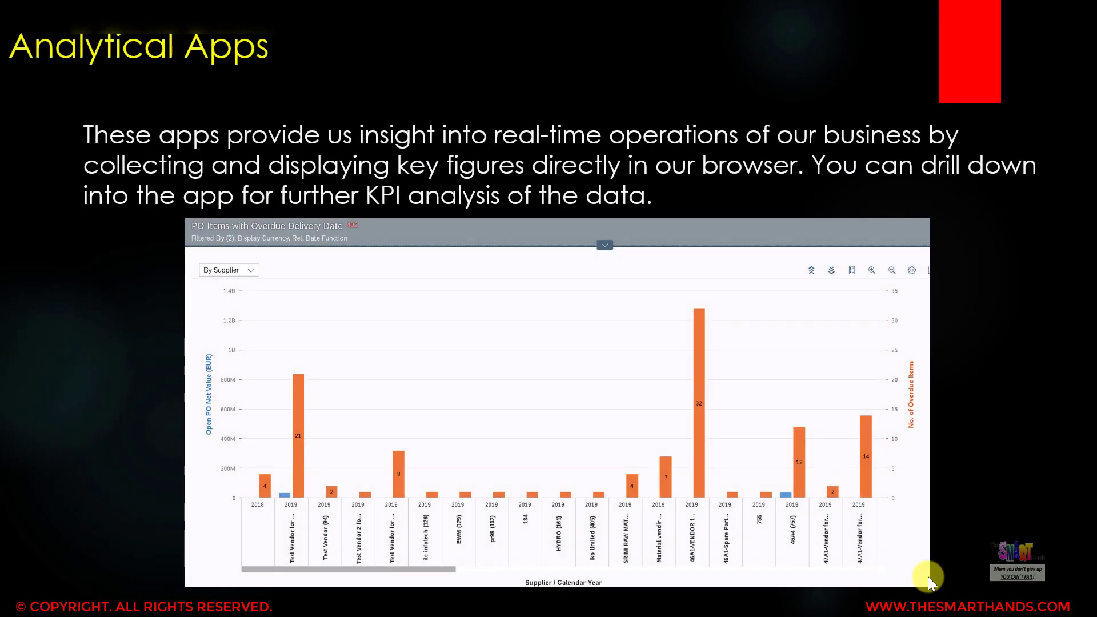
pyautogui.click(928, 577)
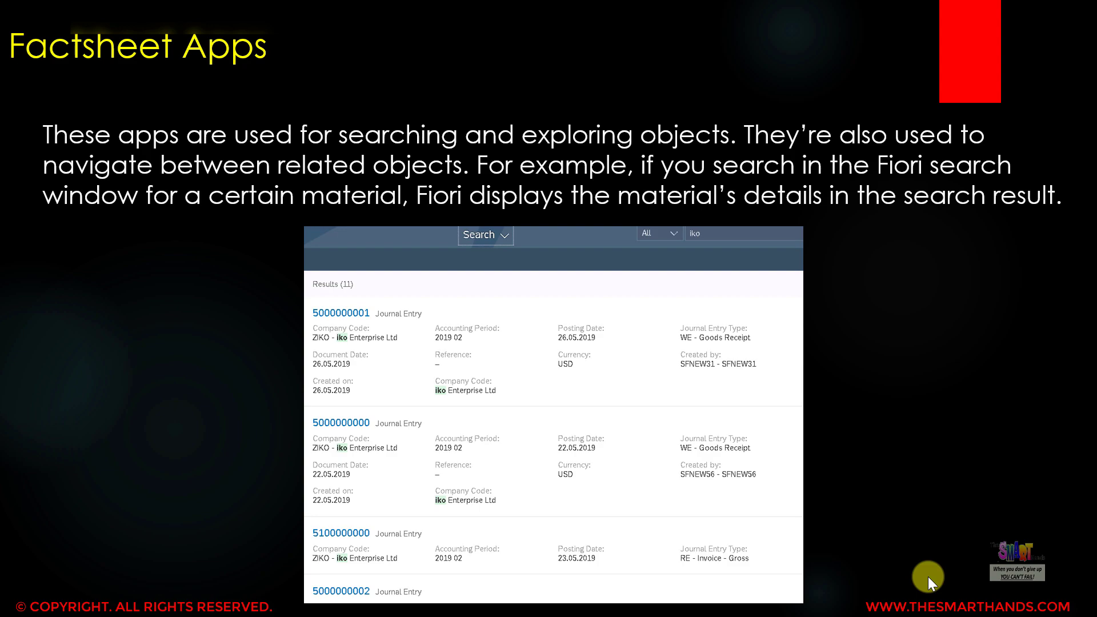
pyautogui.press('Escape')
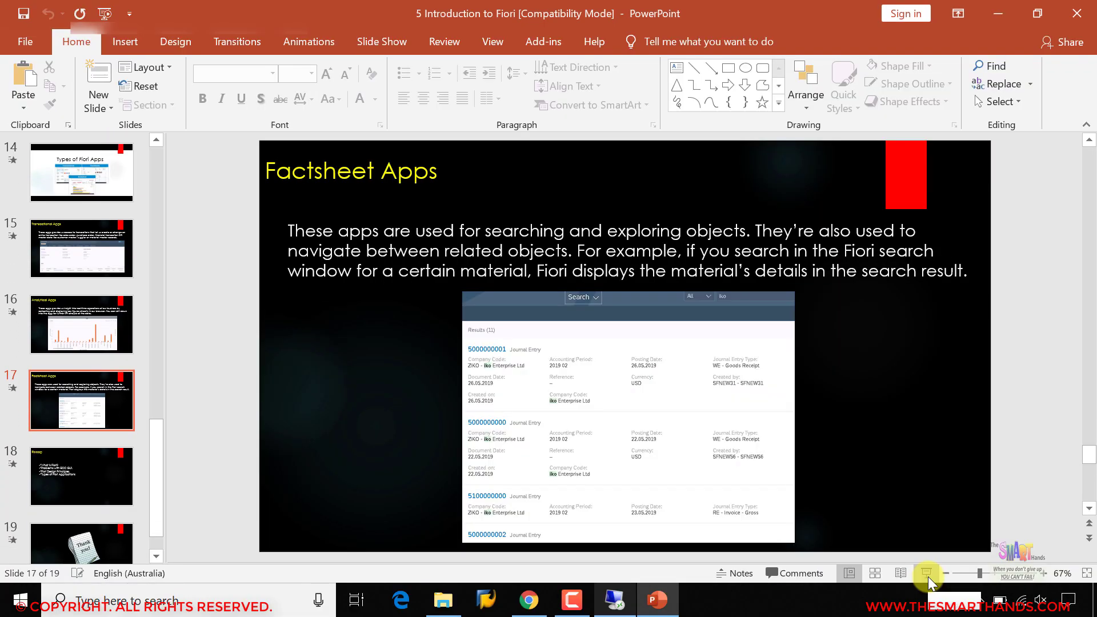
# Switch back to the remote SAP Fiori session and return to the launchpad home page
pyautogui.moveTo(573, 610)
pyautogui.click(615, 600)
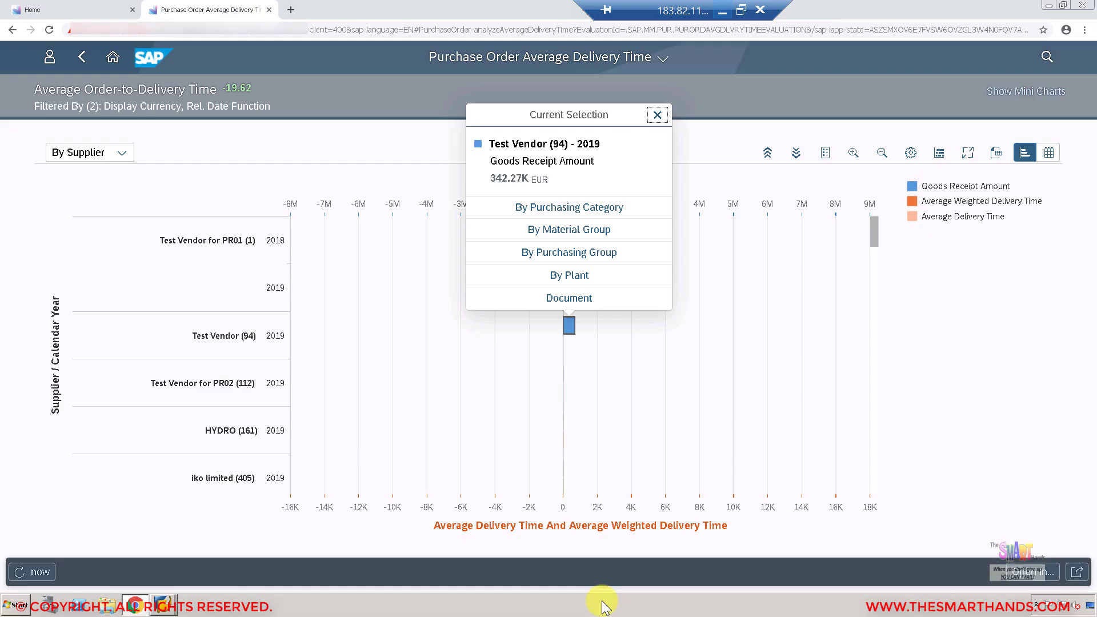
pyautogui.click(112, 57)
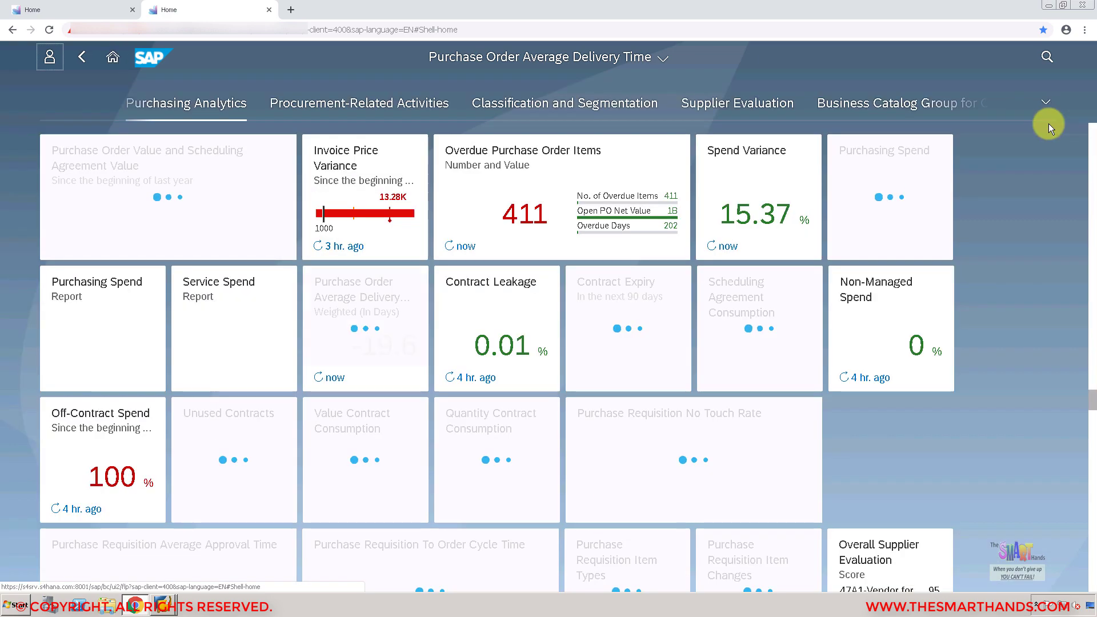
# Look through the launchpad search categories and search all of them for "iko"
pyautogui.click(1045, 58)
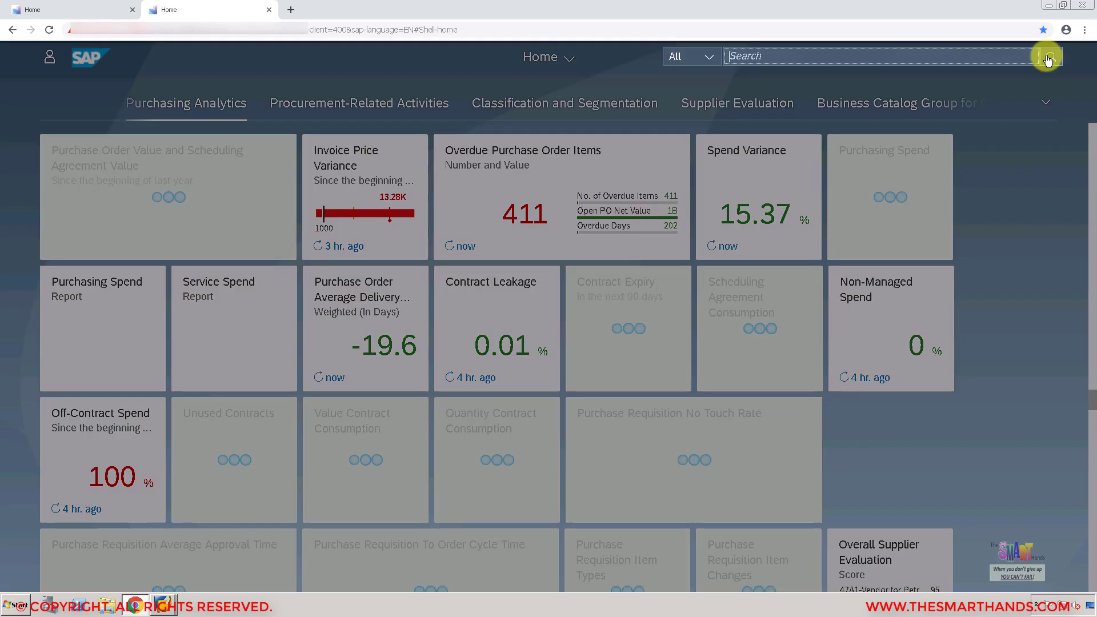
pyautogui.click(712, 59)
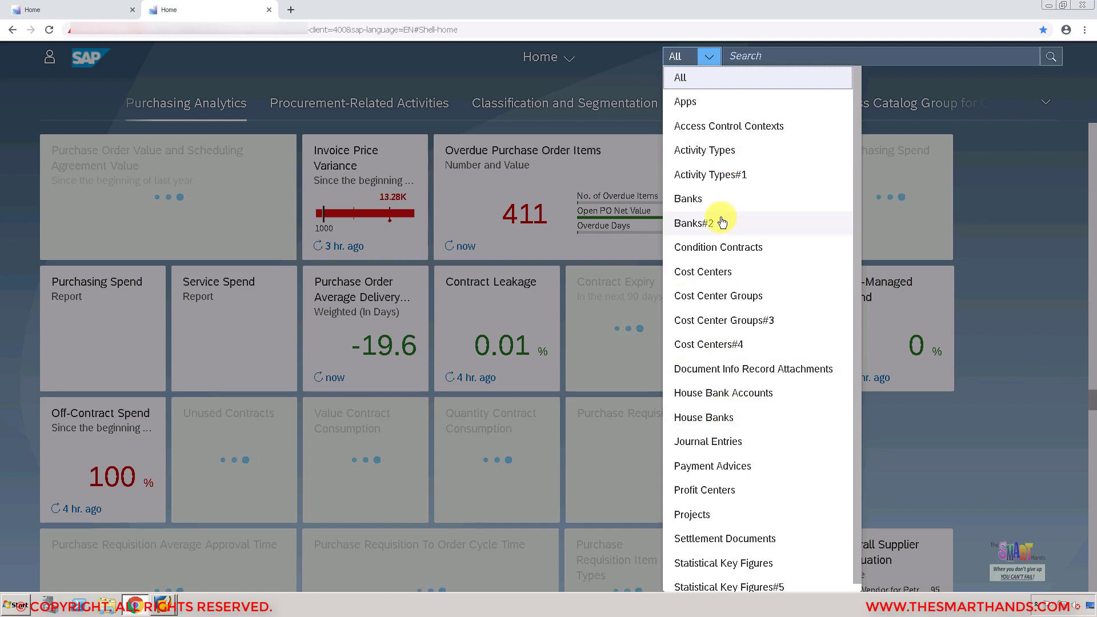
pyautogui.click(754, 57)
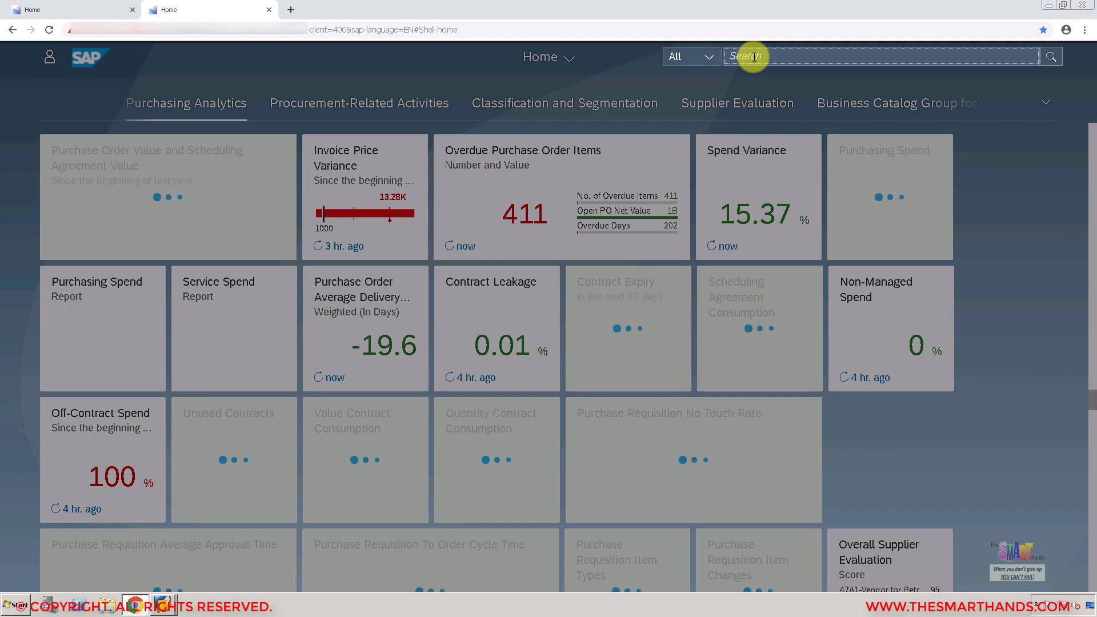
pyautogui.write('iko')
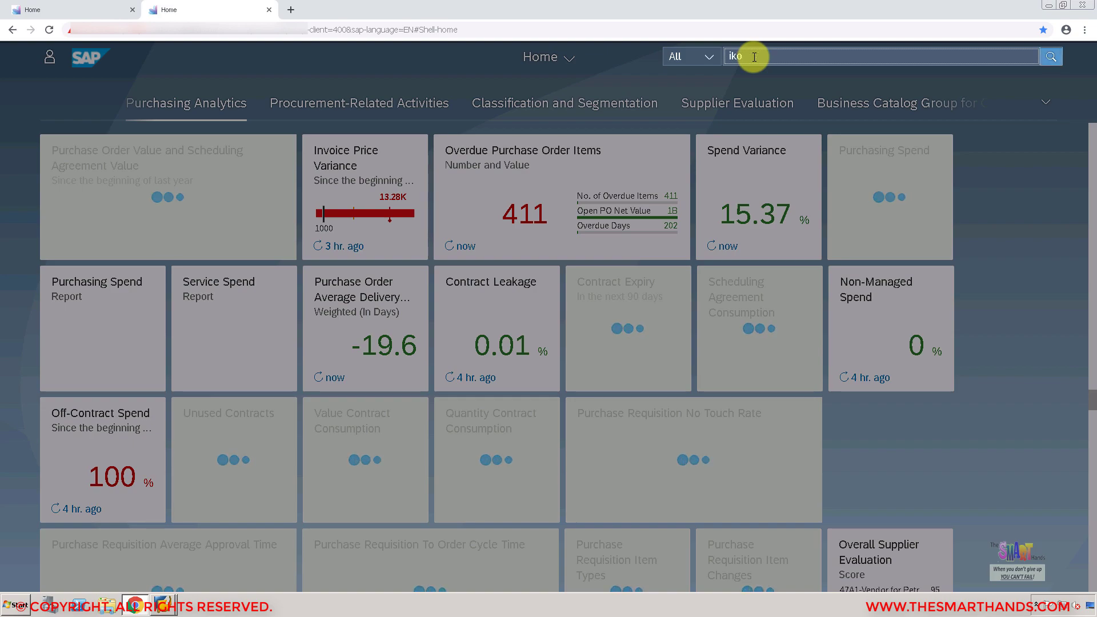
pyautogui.press('Return')
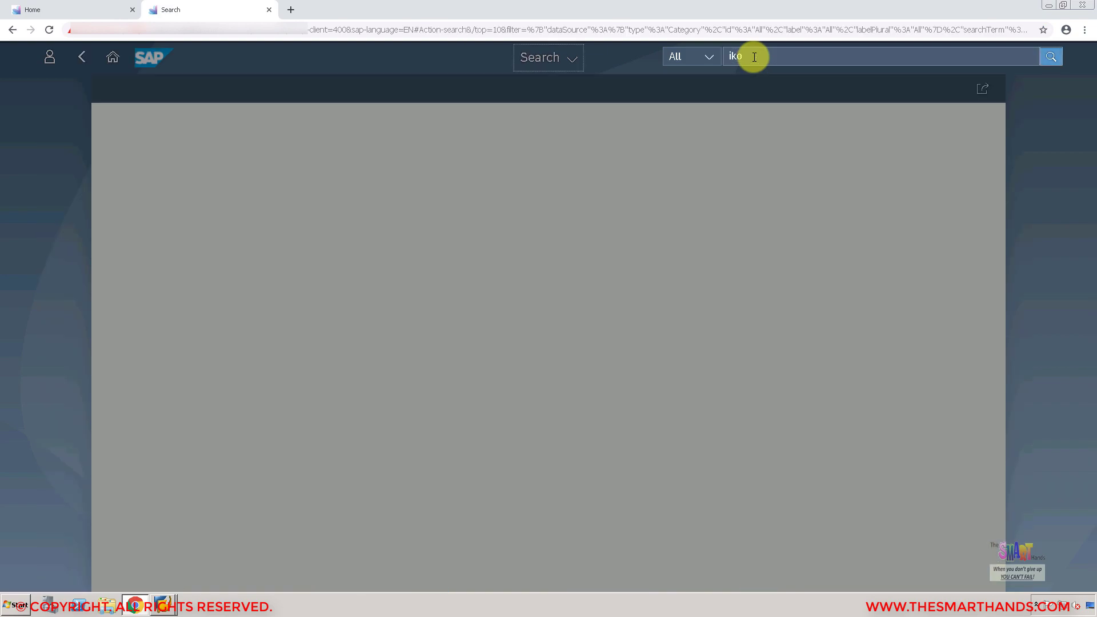
# Review the object categories available for limiting the "iko" search
pyautogui.click(710, 63)
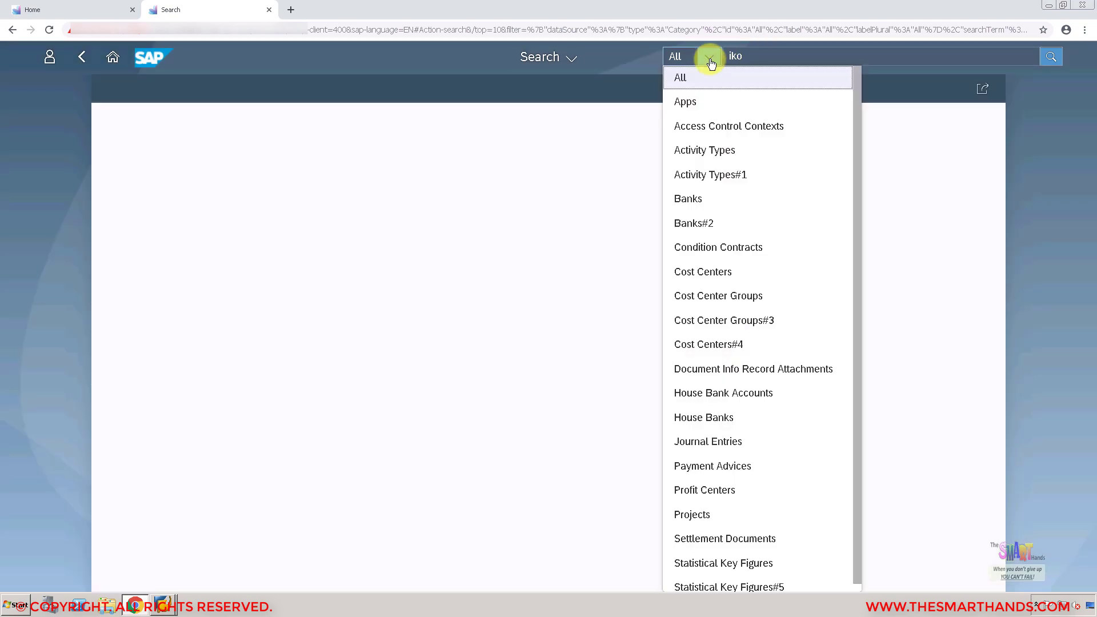
pyautogui.click(711, 63)
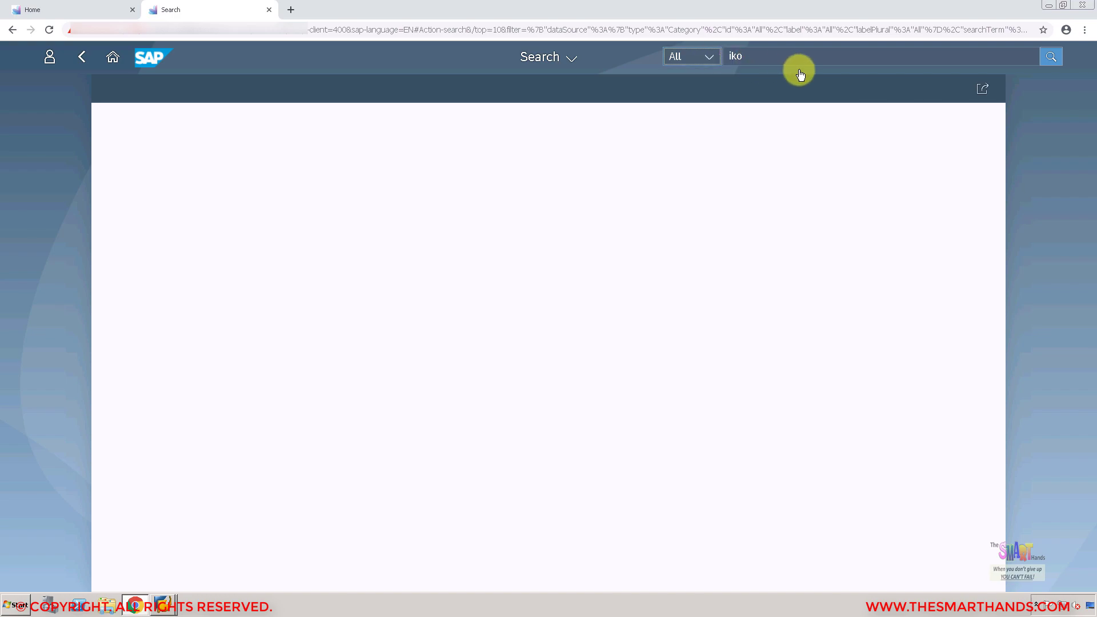
pyautogui.click(710, 57)
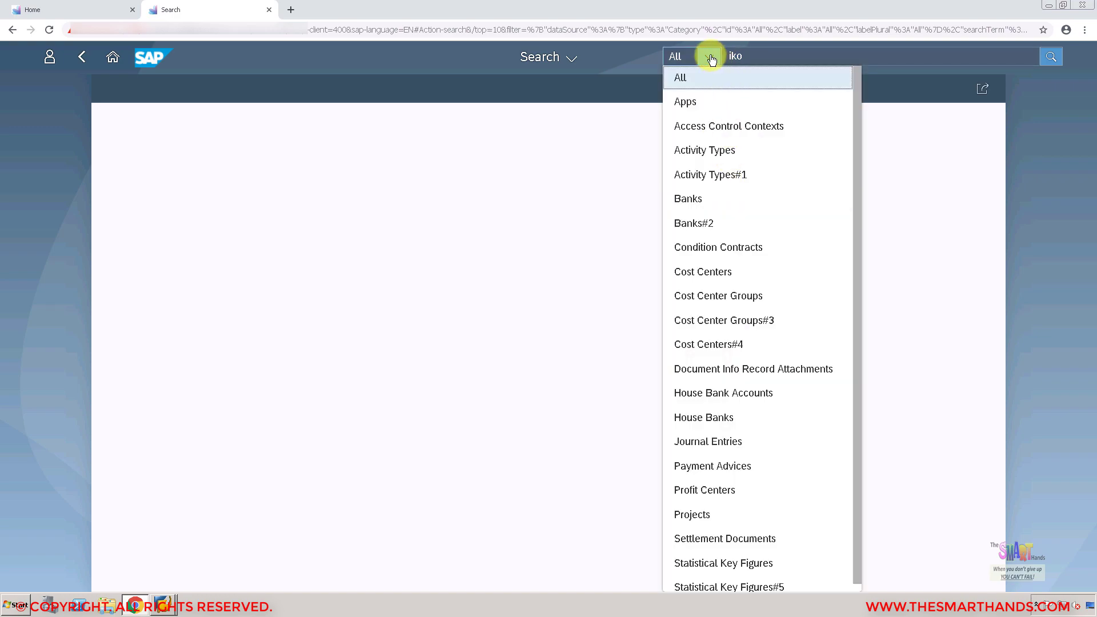
pyautogui.click(711, 59)
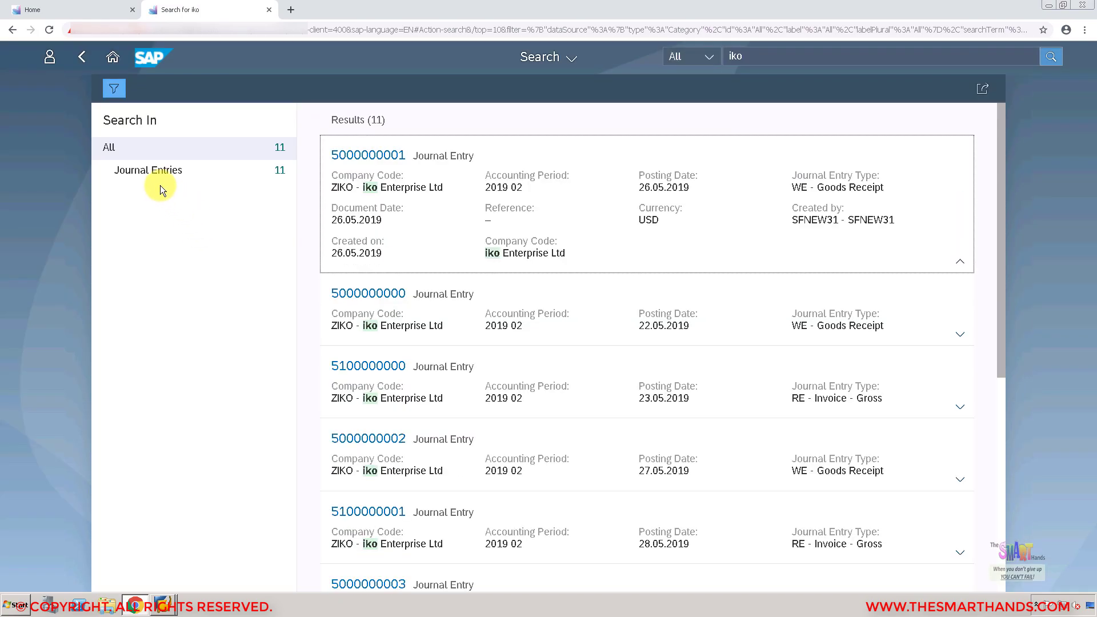
# Restrict the "iko" search results to Journal Entries
pyautogui.click(148, 171)
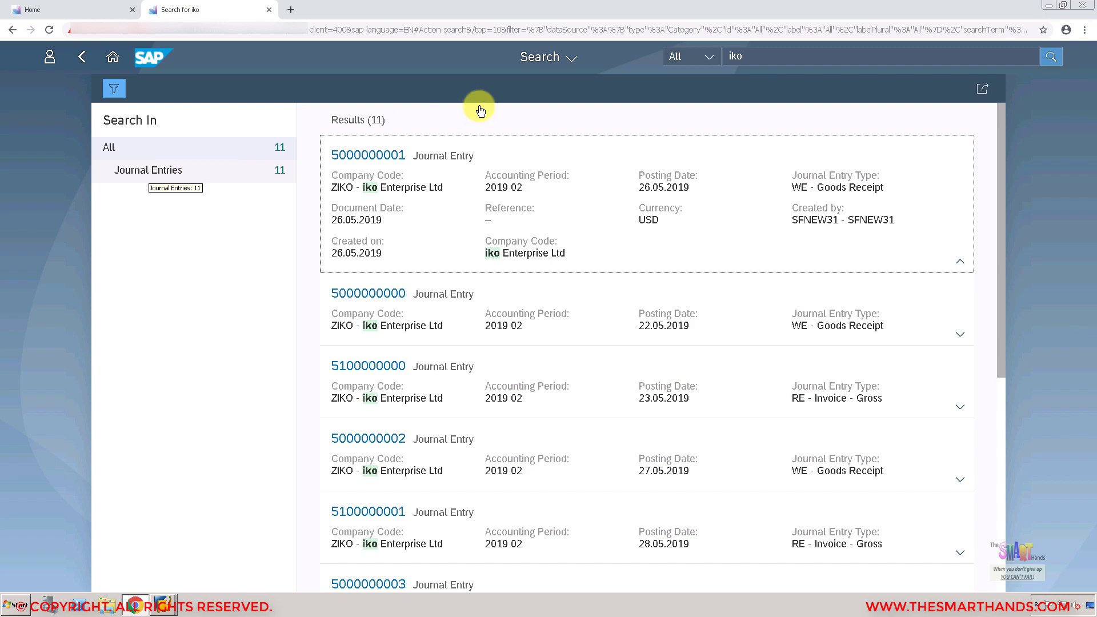
pyautogui.click(709, 60)
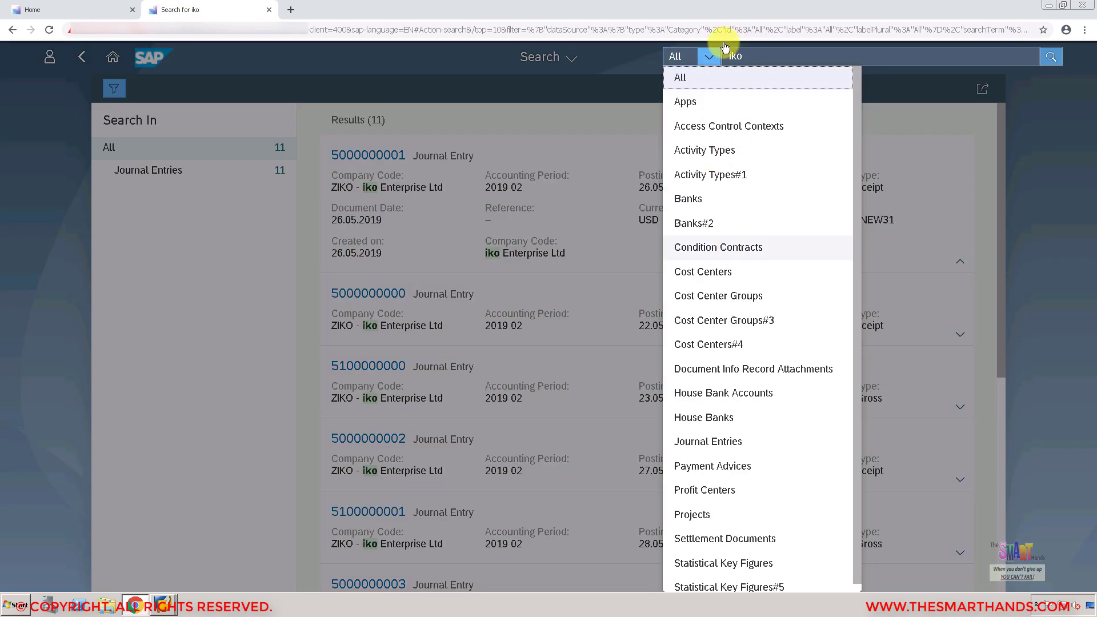
pyautogui.click(713, 57)
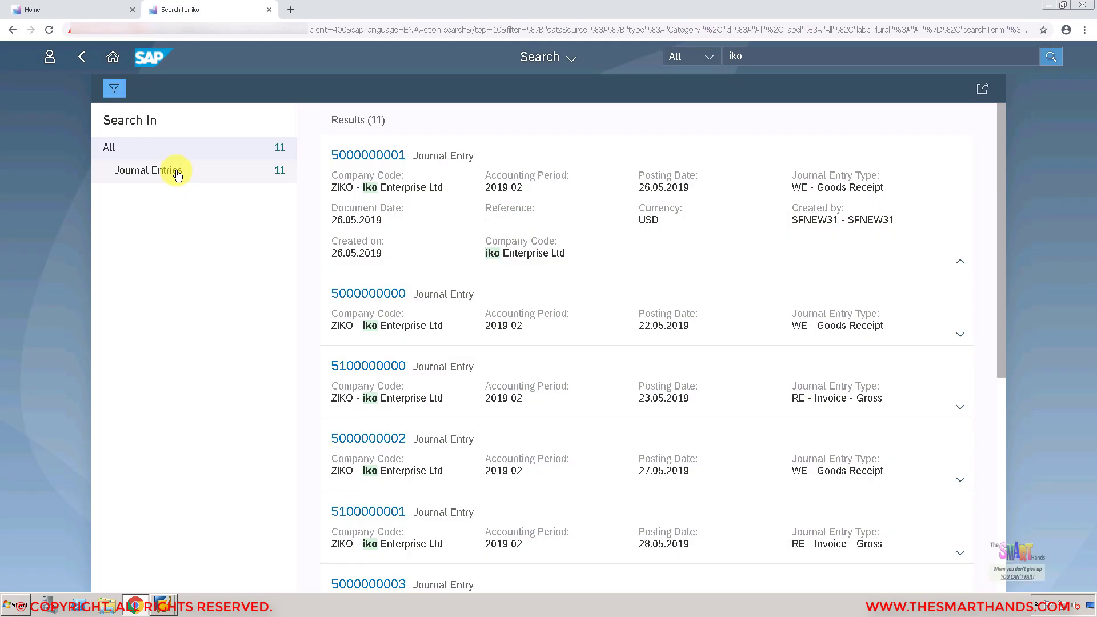
pyautogui.click(177, 172)
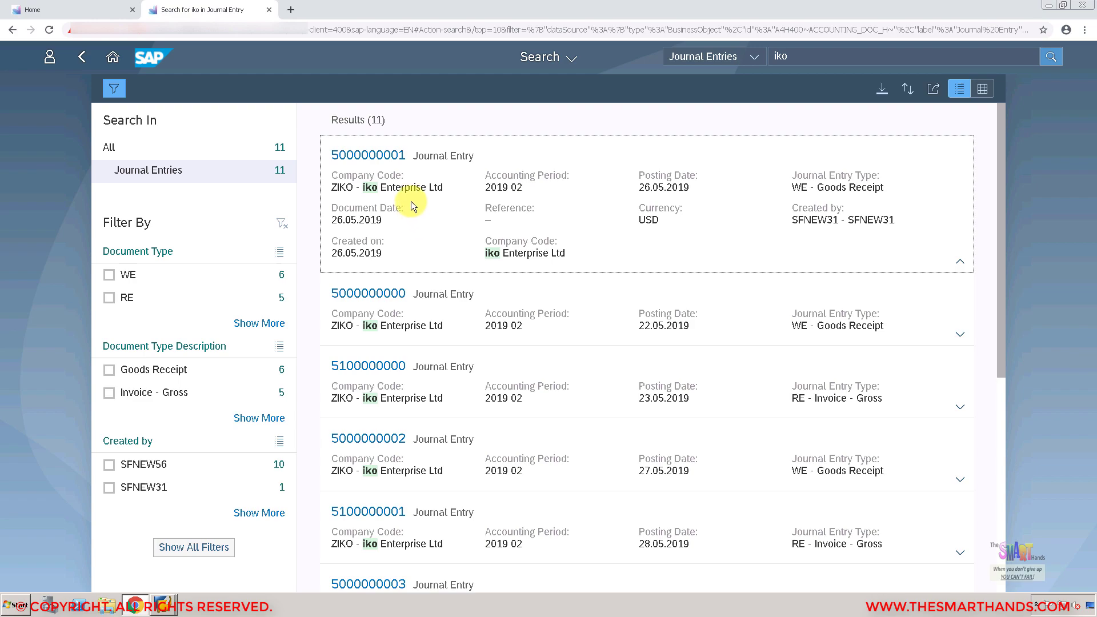
# Open the first journal entry found, check the Factsheet Apps slide in PowerPoint, and return to the search results
pyautogui.click(394, 159)
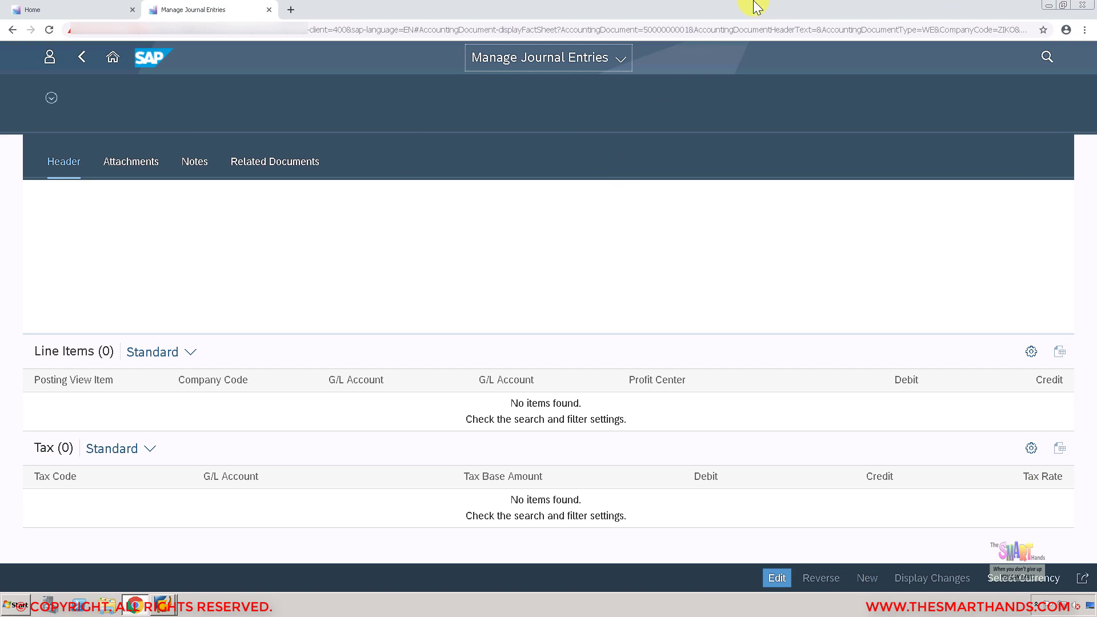
pyautogui.click(727, 8)
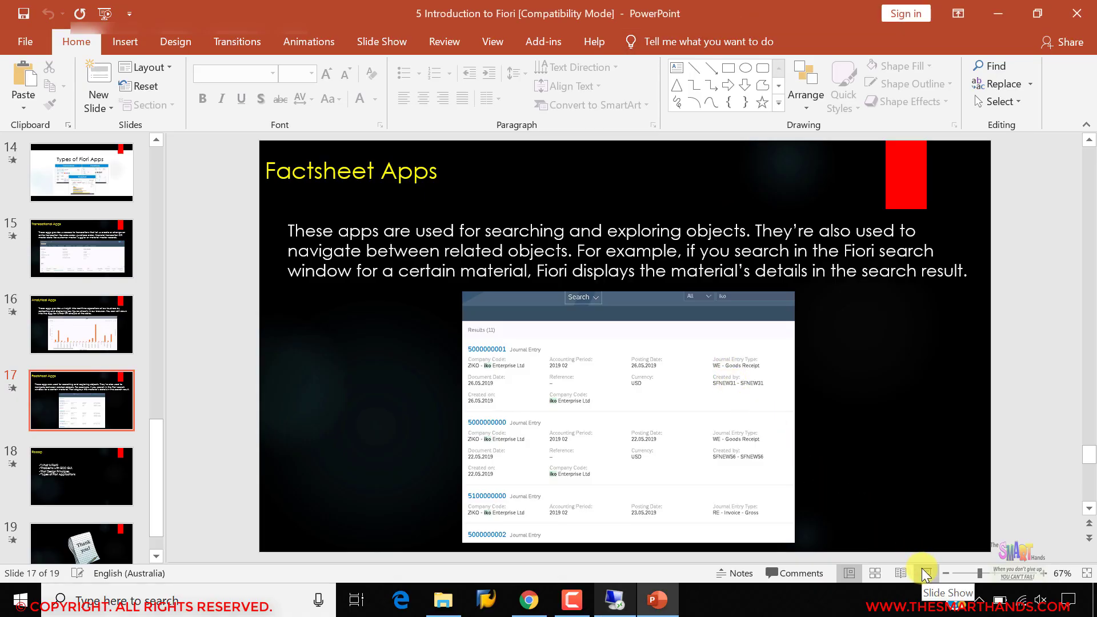
pyautogui.click(615, 599)
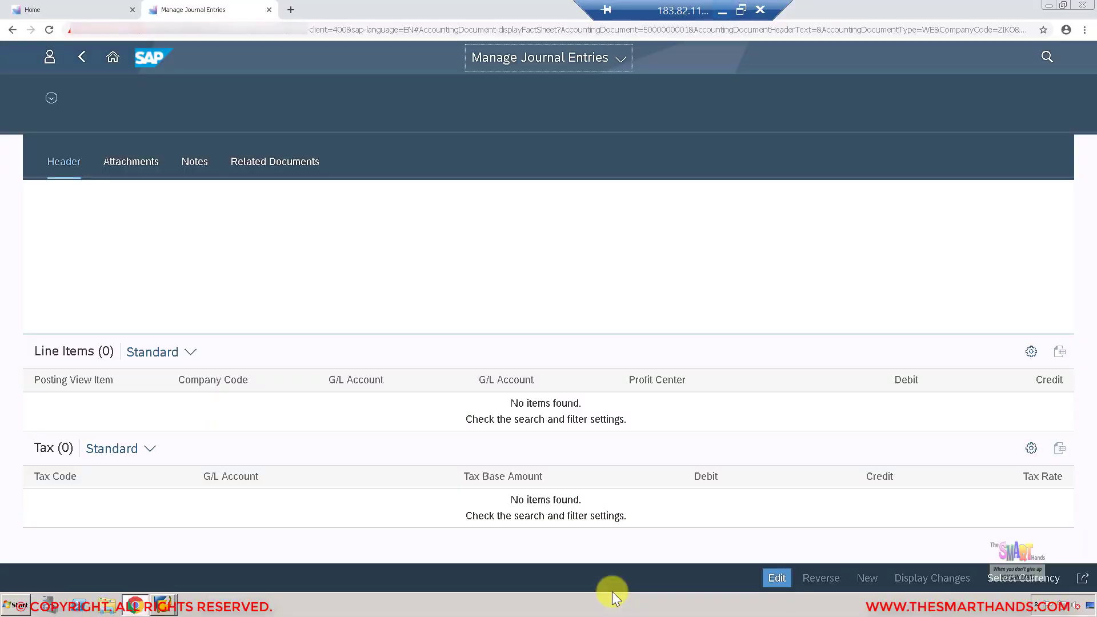
pyautogui.click(82, 57)
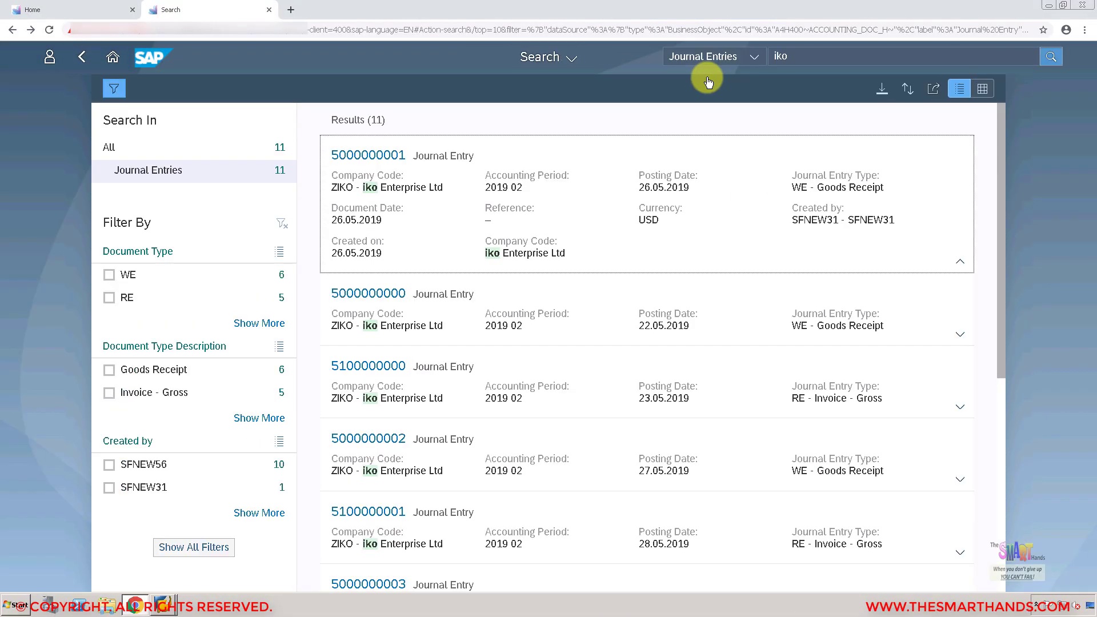
# Set the search scope to Apps
pyautogui.click(805, 59)
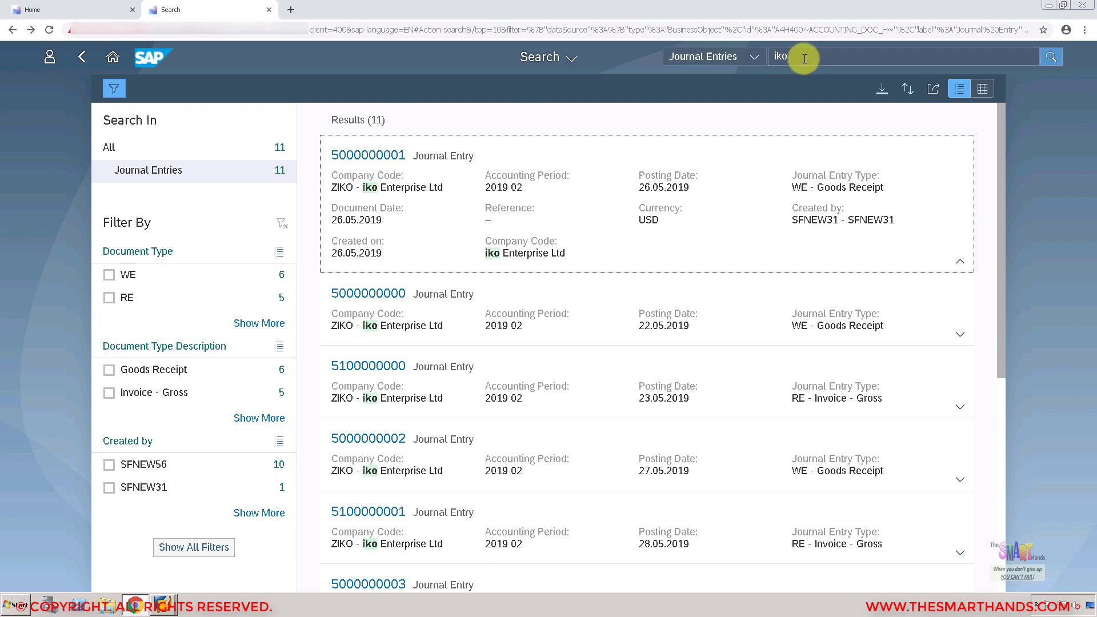
pyautogui.press('Return')
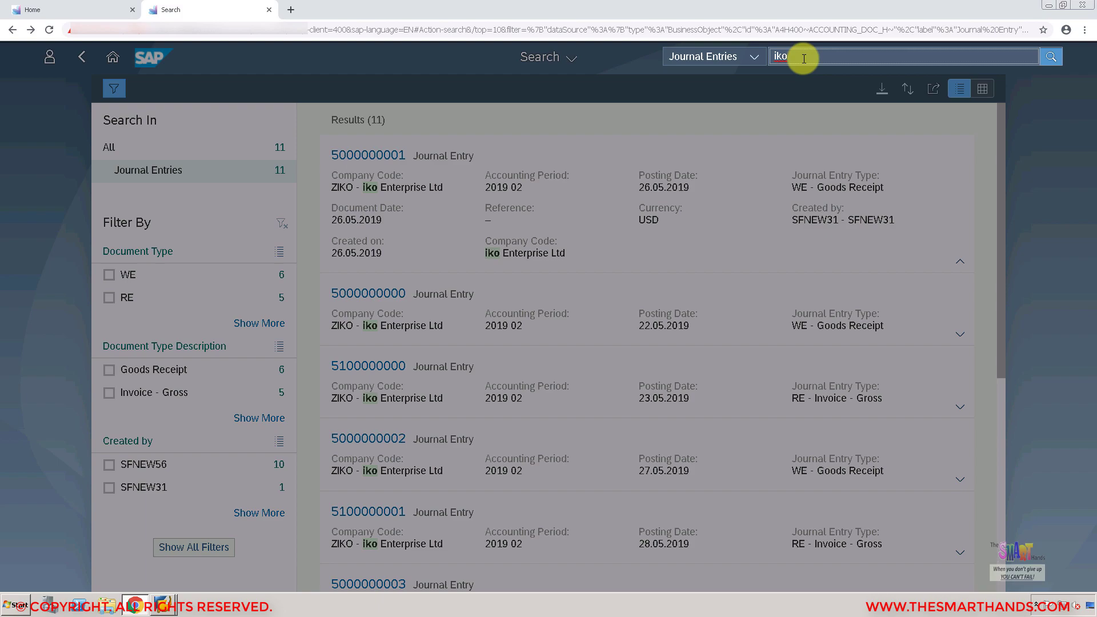
pyautogui.click(745, 67)
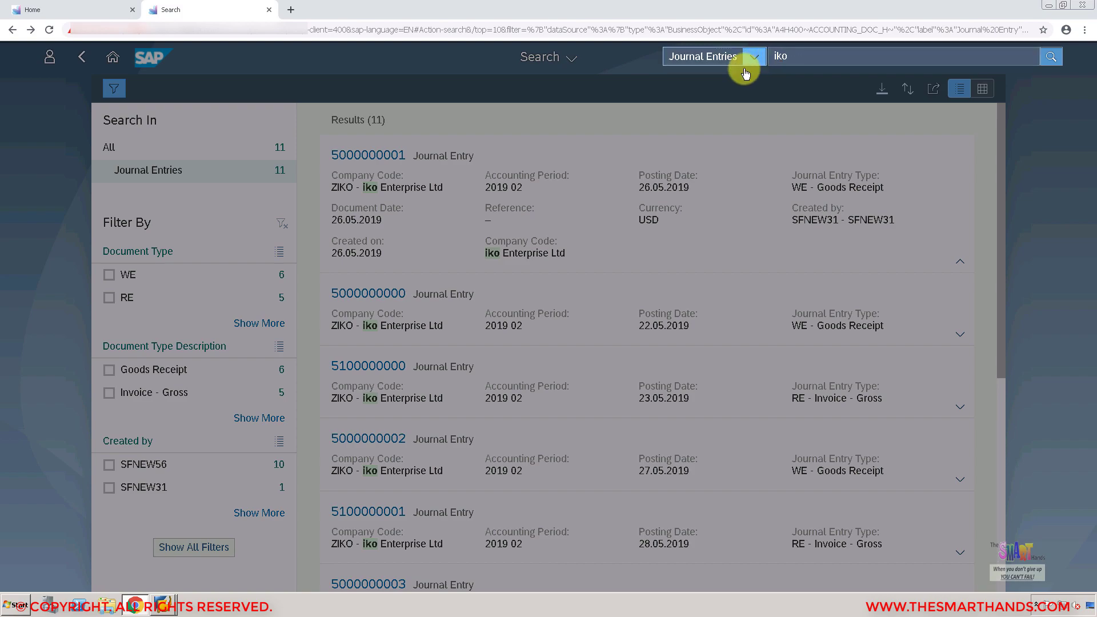
pyautogui.click(725, 80)
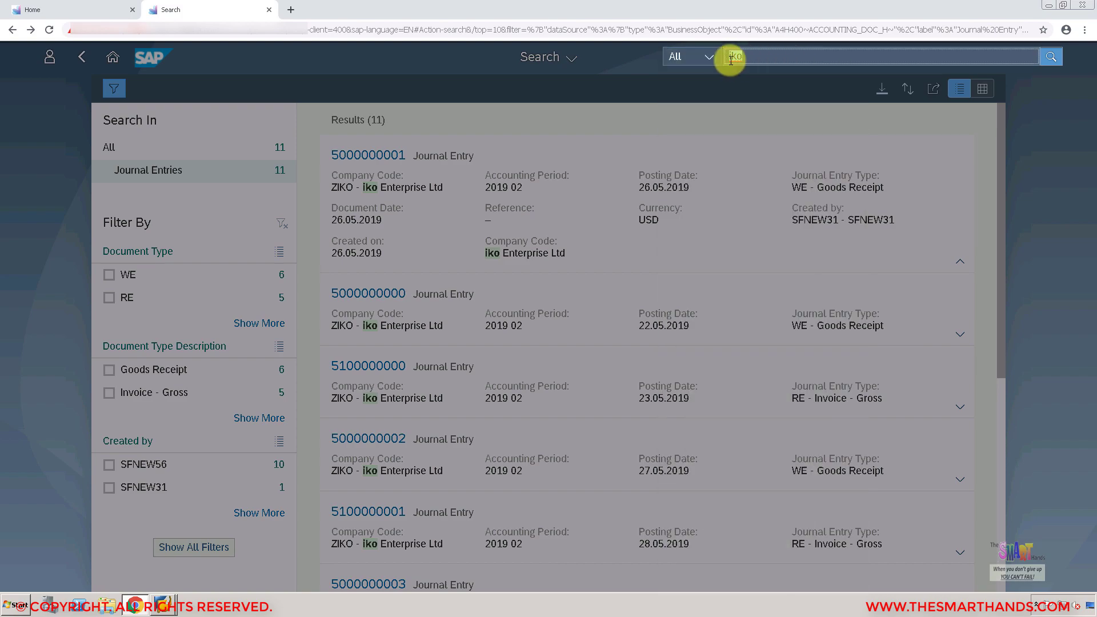
pyautogui.click(710, 57)
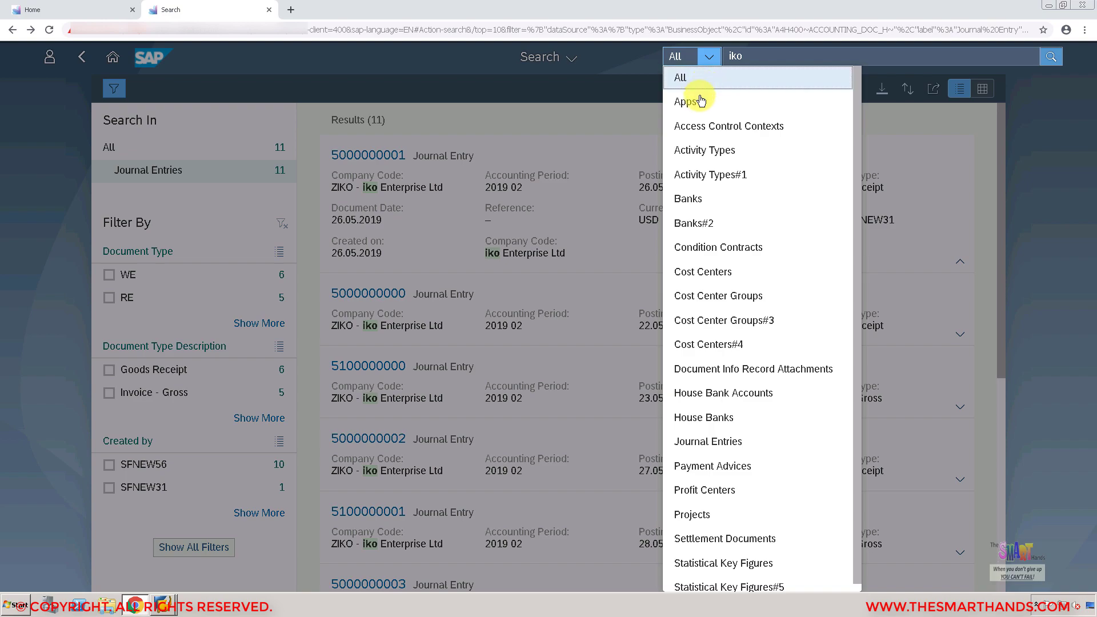
pyautogui.click(701, 101)
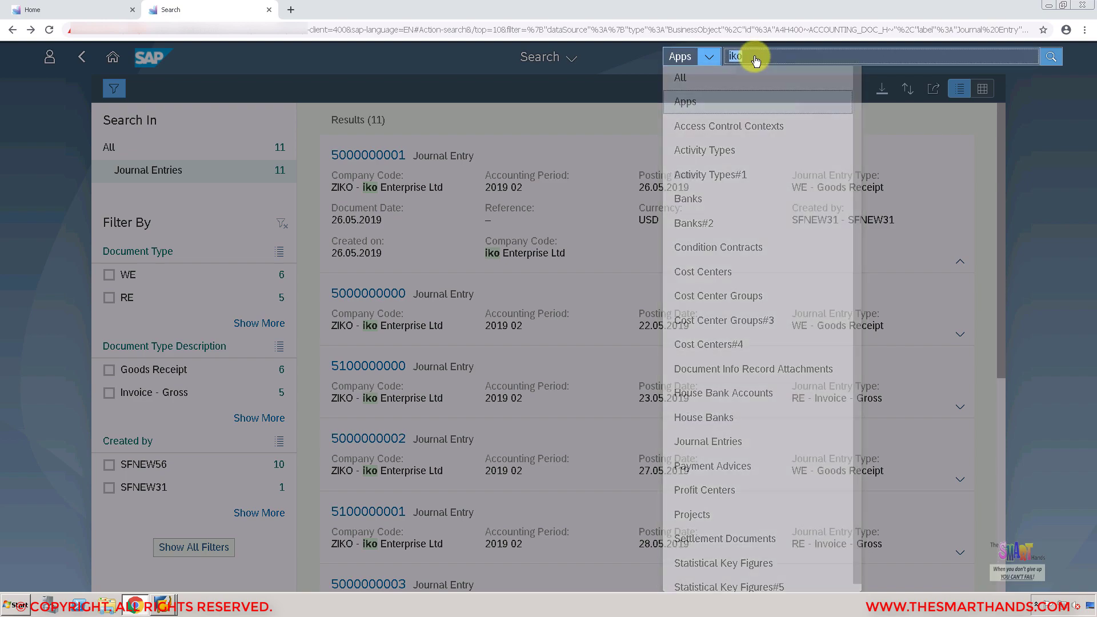
# Replace the search term with "create purchase order" and run the app search
pyautogui.write('create')
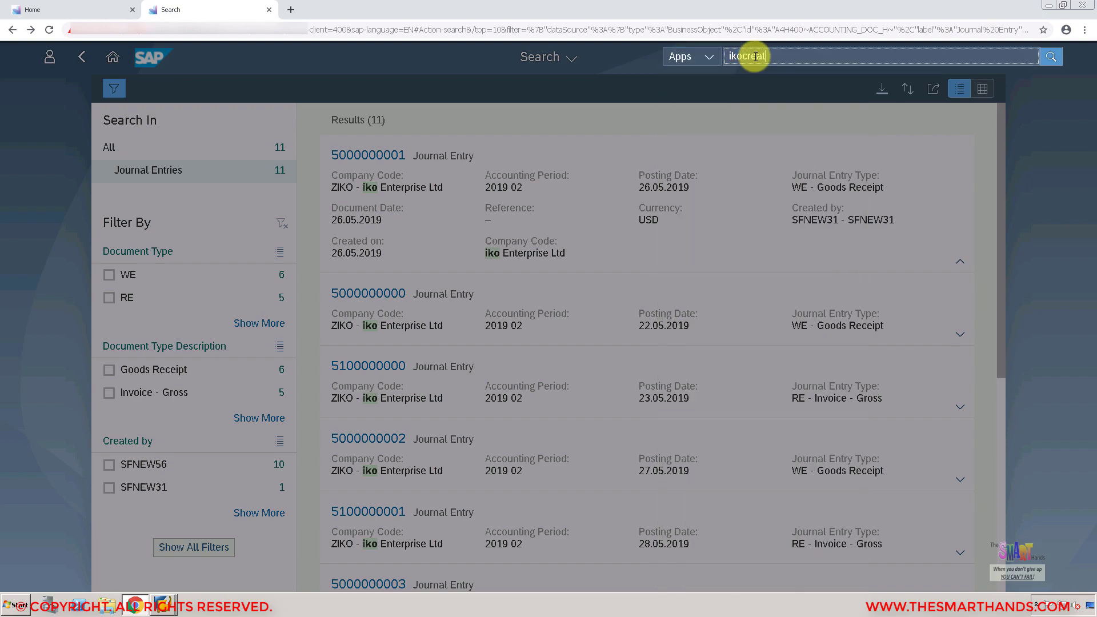
pyautogui.press('BackSpace')
pyautogui.press('BackSpace')
pyautogui.press('BackSpace')
pyautogui.press('BackSpace')
pyautogui.press('BackSpace')
pyautogui.press('BackSpace')
pyautogui.press('BackSpace')
pyautogui.press('BackSpace')
pyautogui.press('BackSpace')
pyautogui.write('create purchase order')
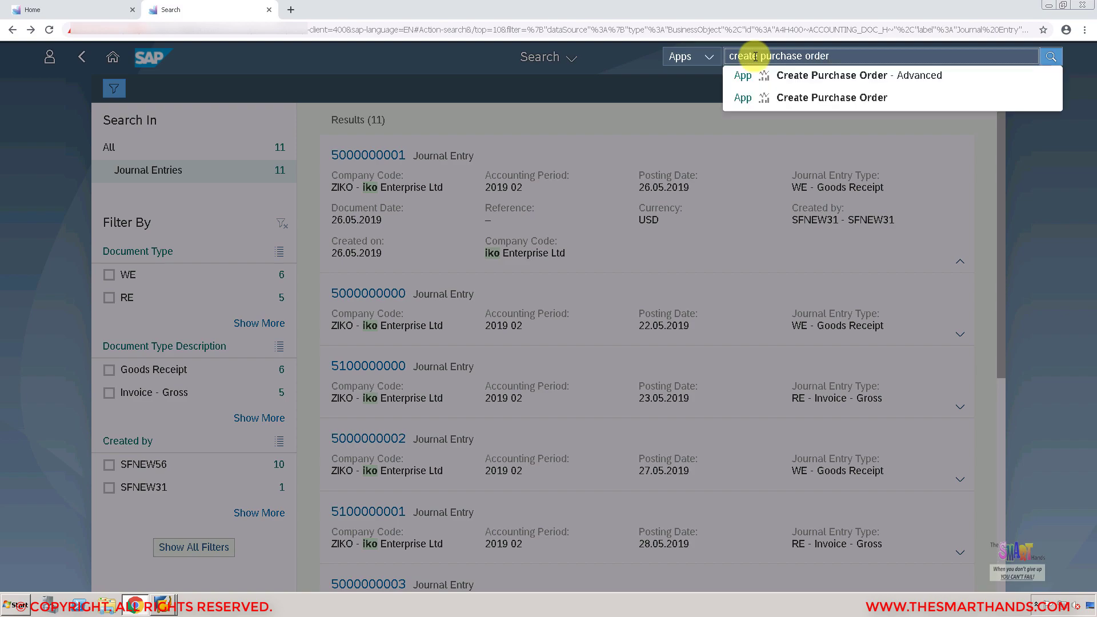
pyautogui.press('Return')
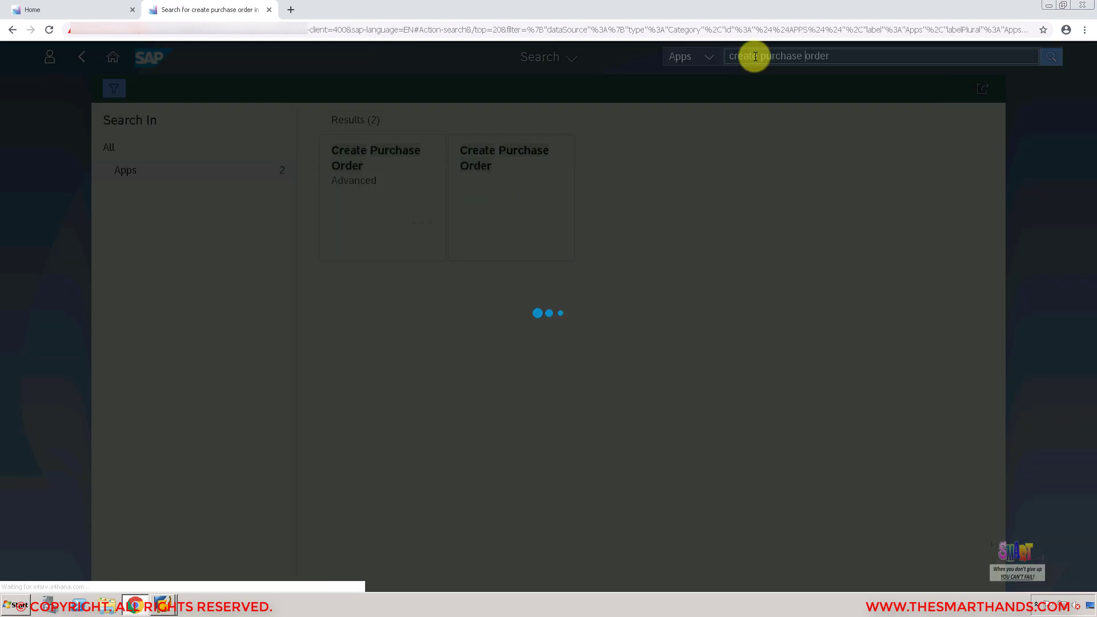